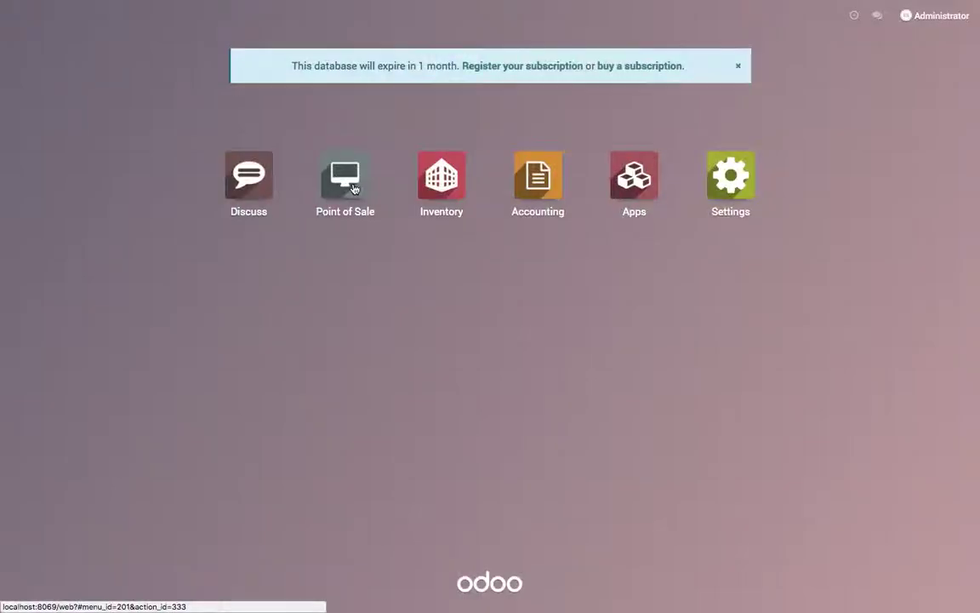
Open the settings of the Main point of sale
click(354, 188)
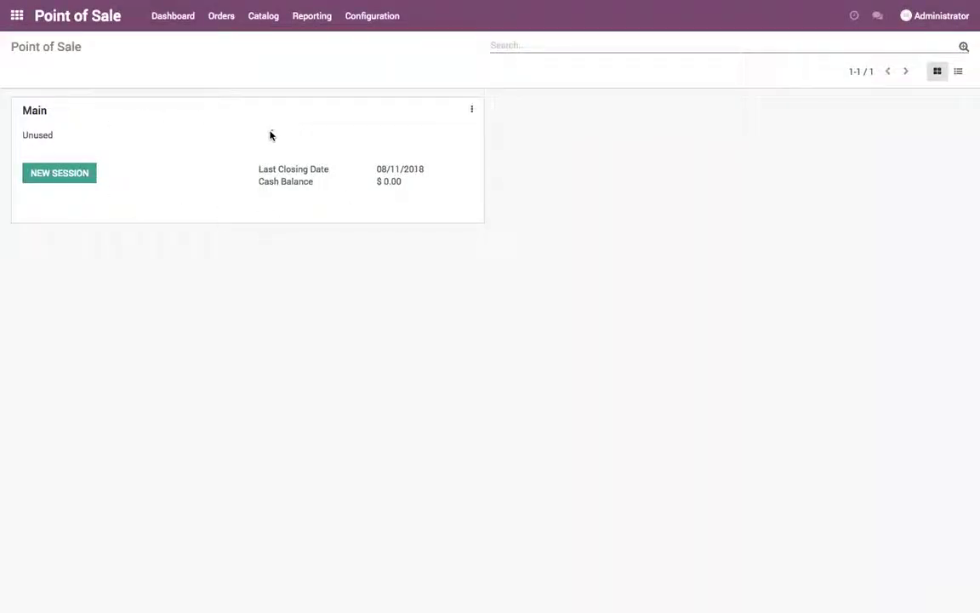
click(364, 24)
click(472, 109)
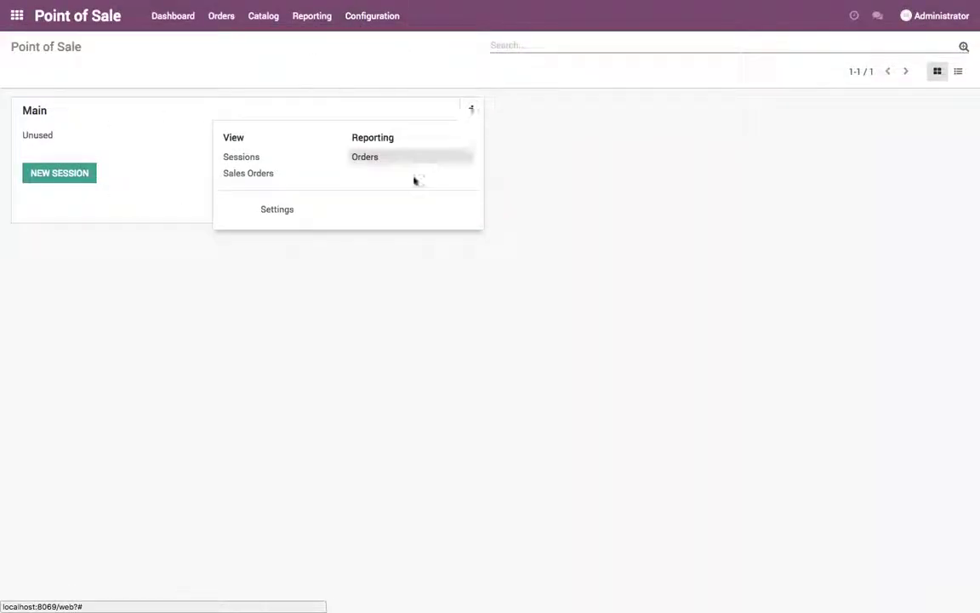
click(293, 209)
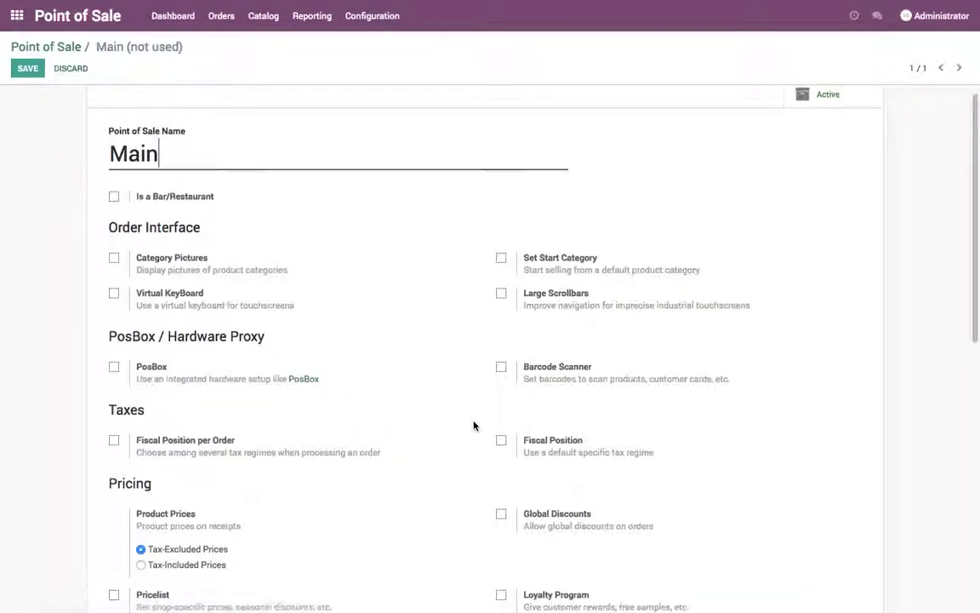
scroll(474, 426, down, 2)
scroll(474, 426, down, 5)
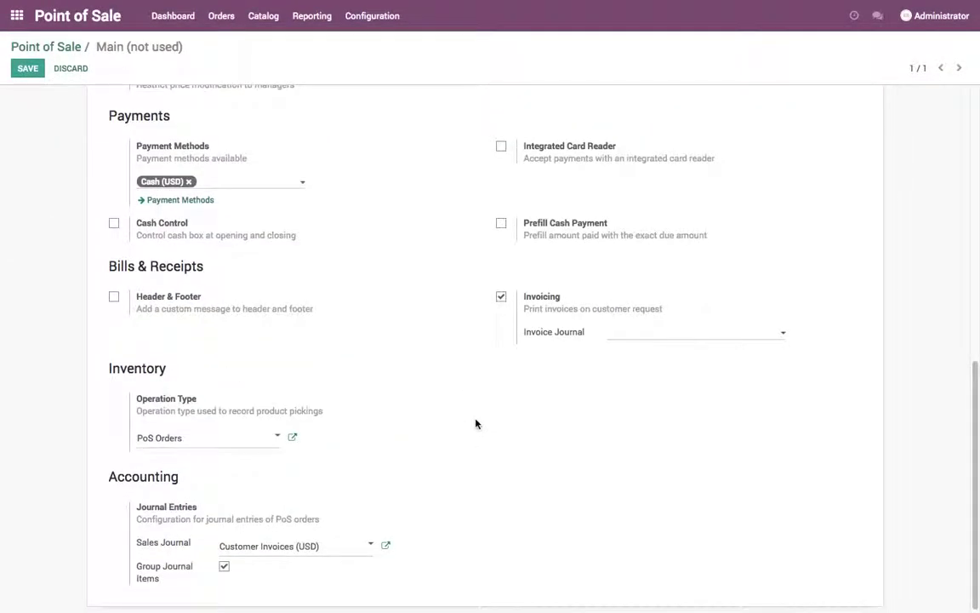
Set Invoice Journal to Customer Invoices (USD) and Sales Journal to POS Sale Journal (USD), then save
click(688, 332)
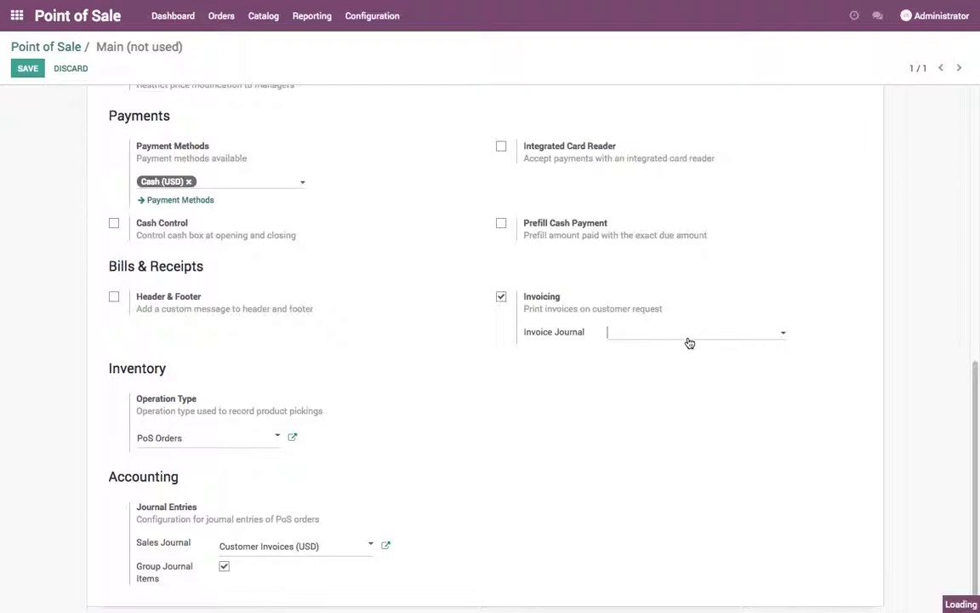
click(689, 354)
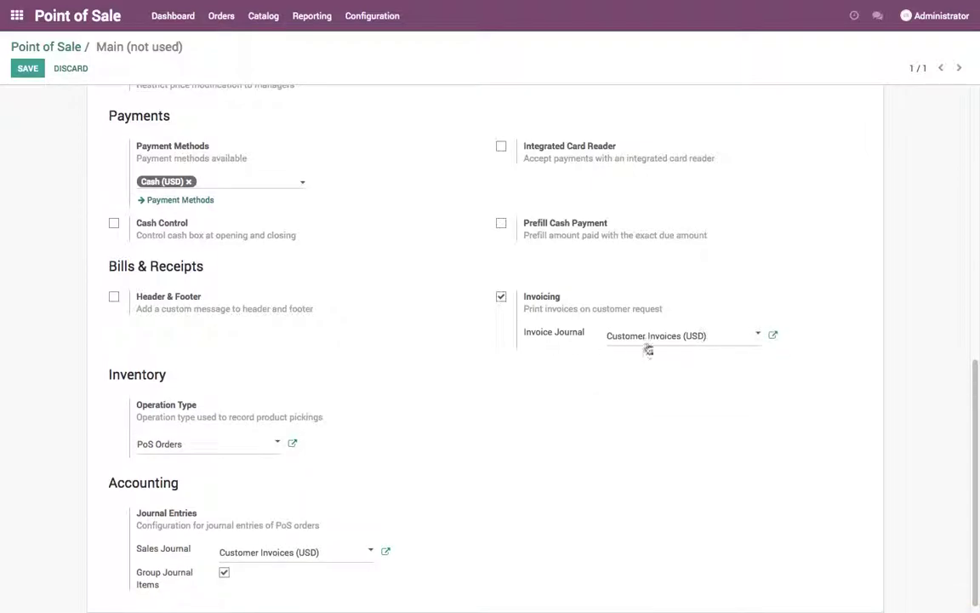
click(298, 553)
click(294, 513)
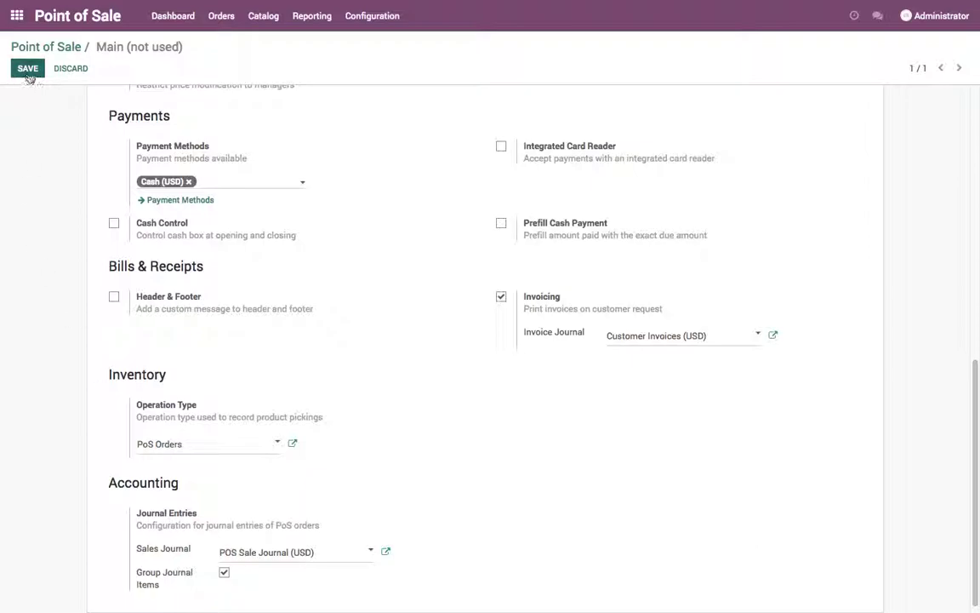
click(28, 73)
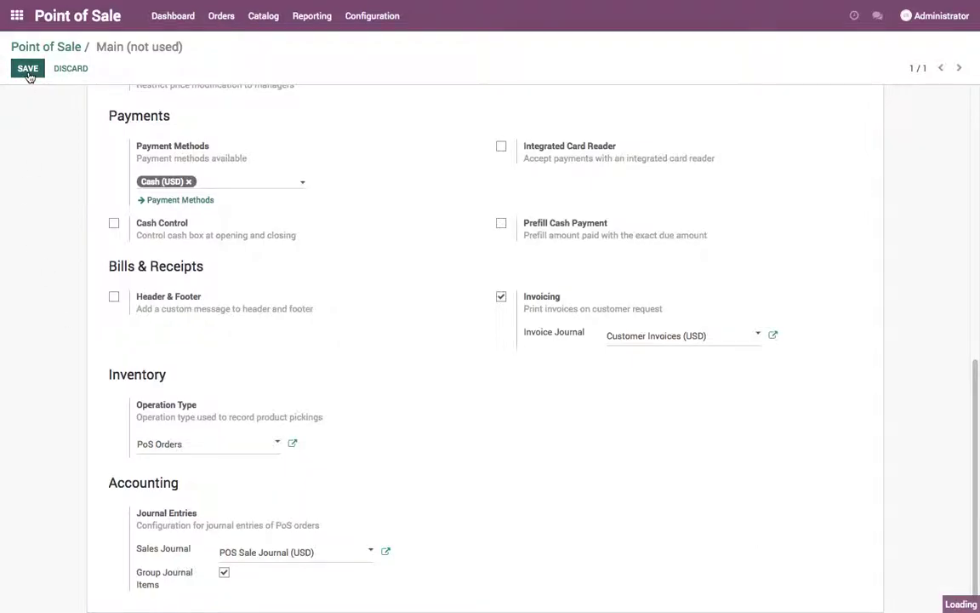
scroll(416, 392, down, 5)
scroll(416, 393, down, 3)
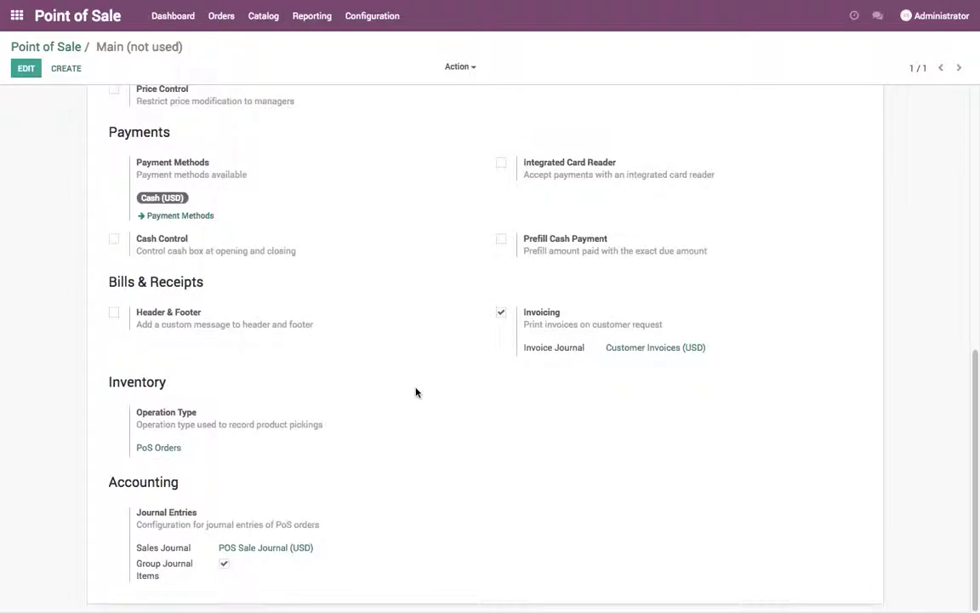
scroll(571, 396, up, 10)
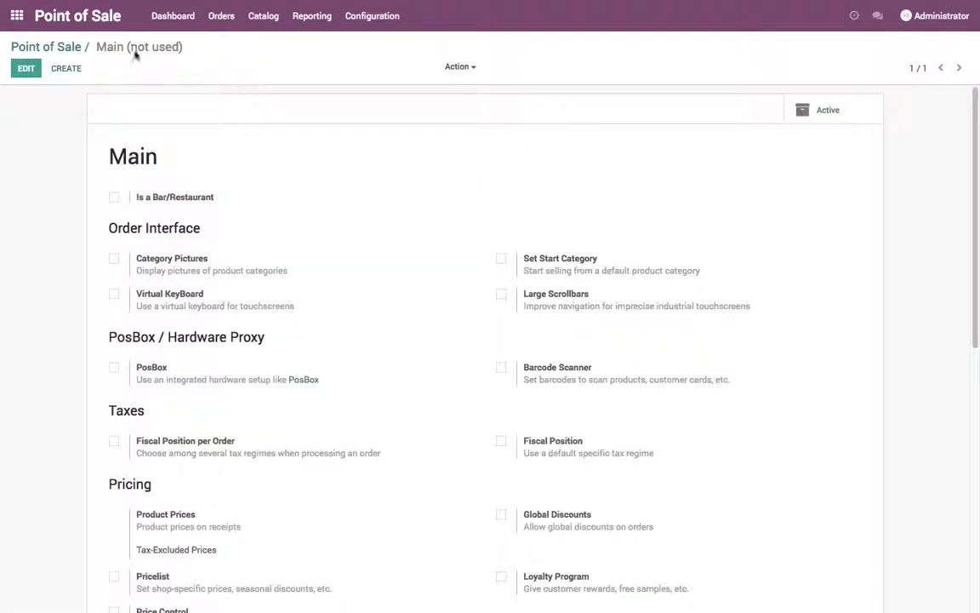
click(55, 48)
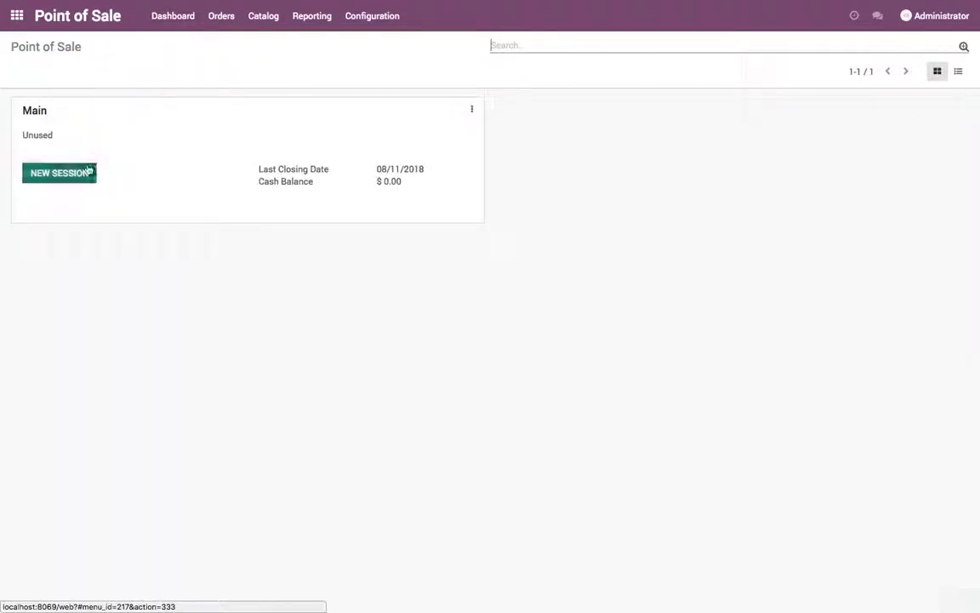
Start a new Main session and add Bacardi, Baileys, Fanta and Efes to the order
click(82, 172)
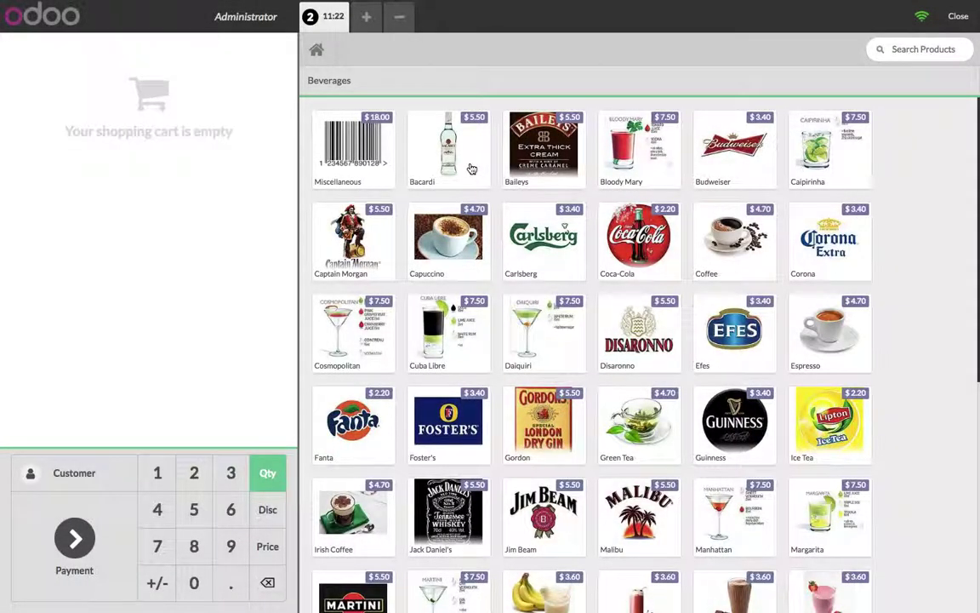
click(464, 163)
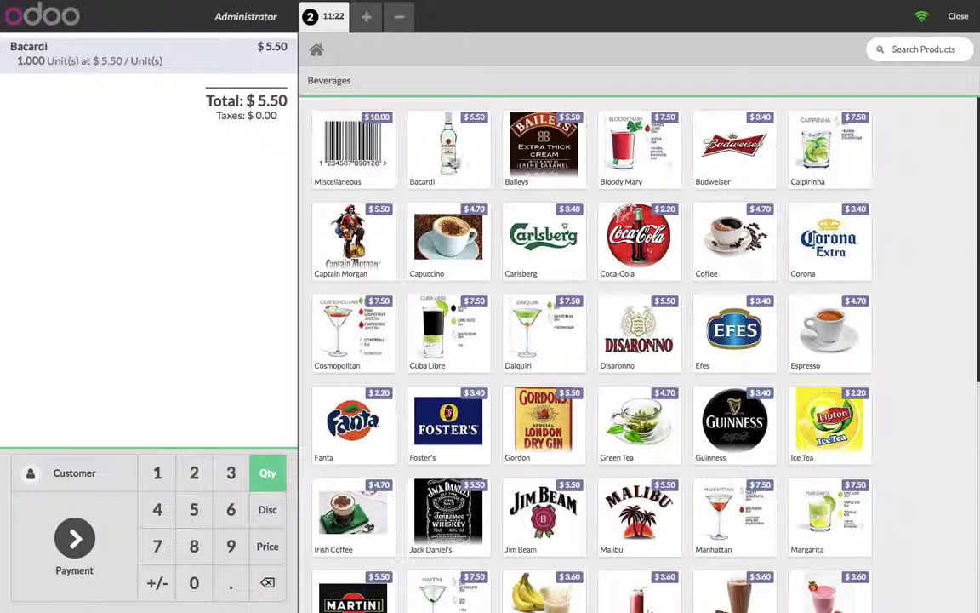
click(454, 162)
click(453, 162)
click(453, 162)
click(538, 153)
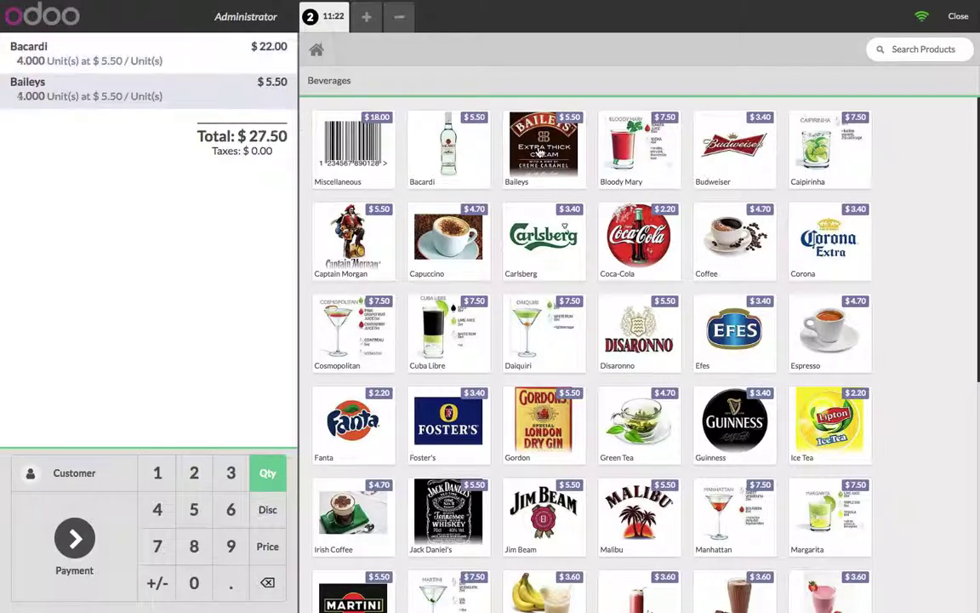
click(538, 153)
click(376, 409)
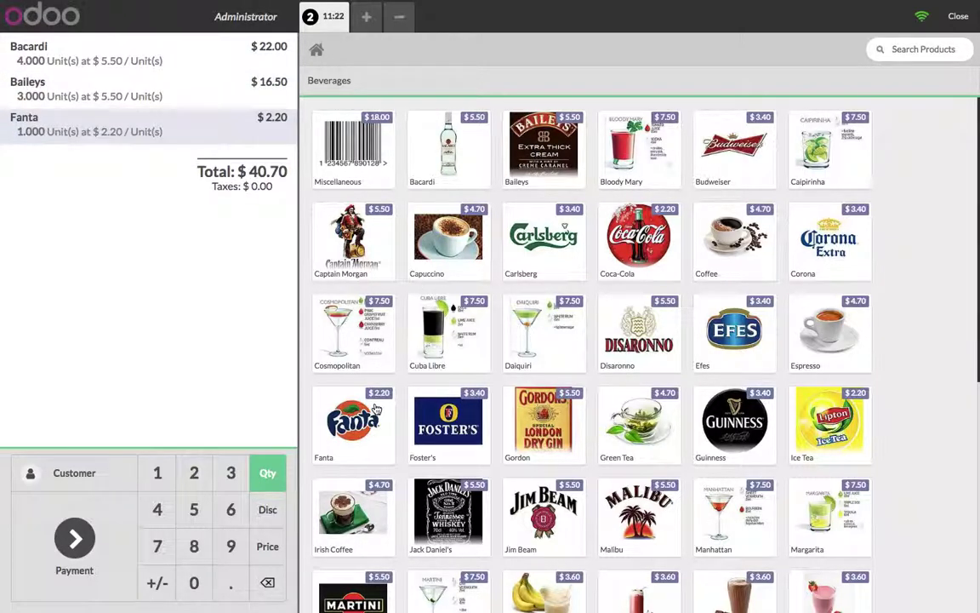
click(376, 409)
click(376, 410)
click(376, 409)
click(734, 332)
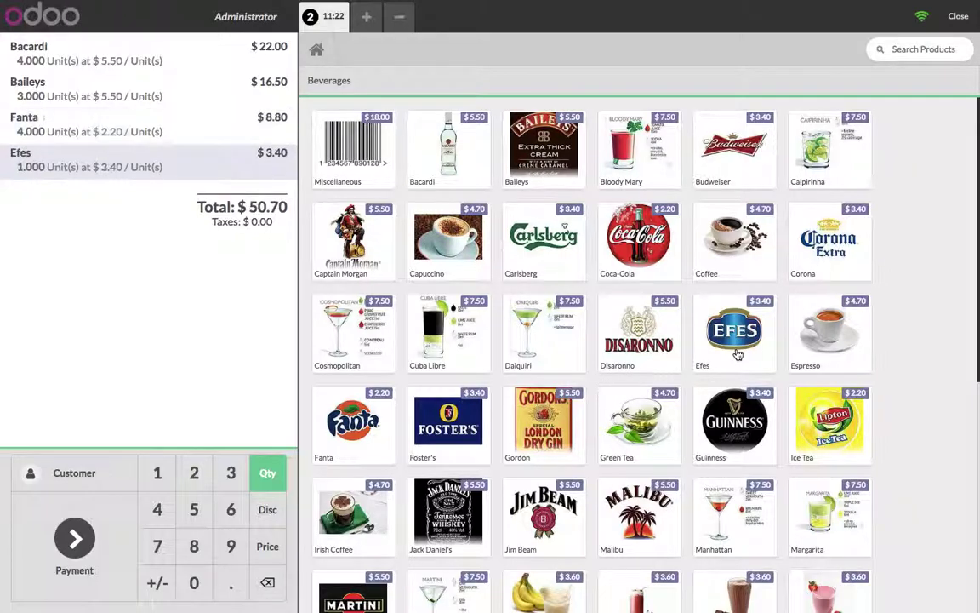
click(735, 332)
click(734, 332)
Add Minute Maid to bring the order to $68.50 and proceed to payment
scroll(738, 352, down, 3)
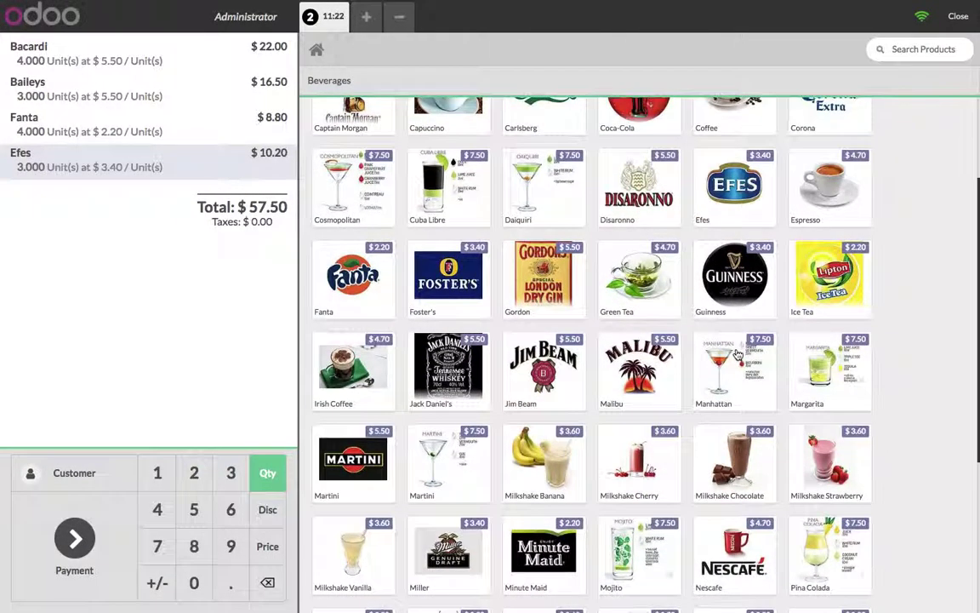
scroll(516, 476, down, 2)
click(516, 476)
click(516, 476)
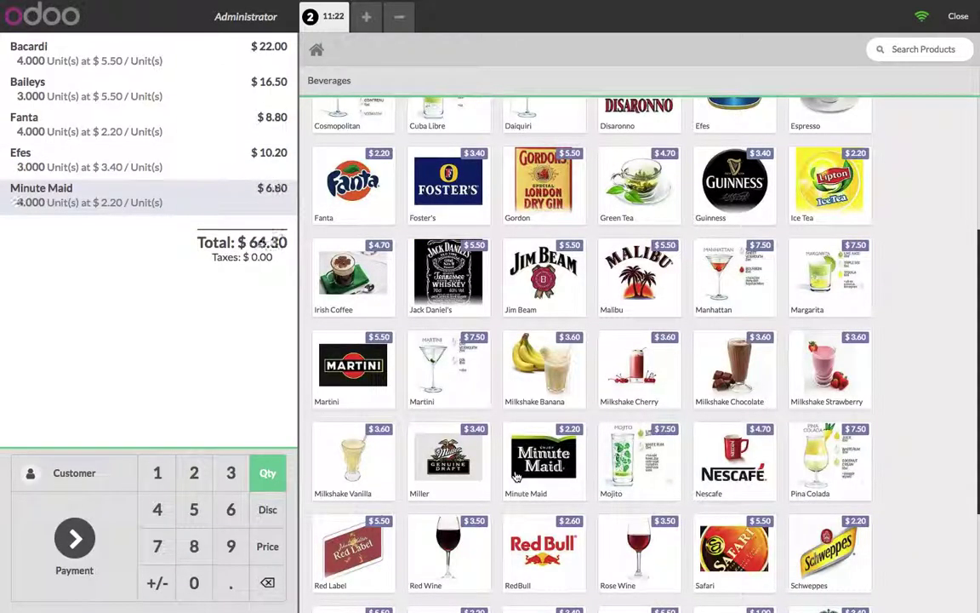
click(517, 476)
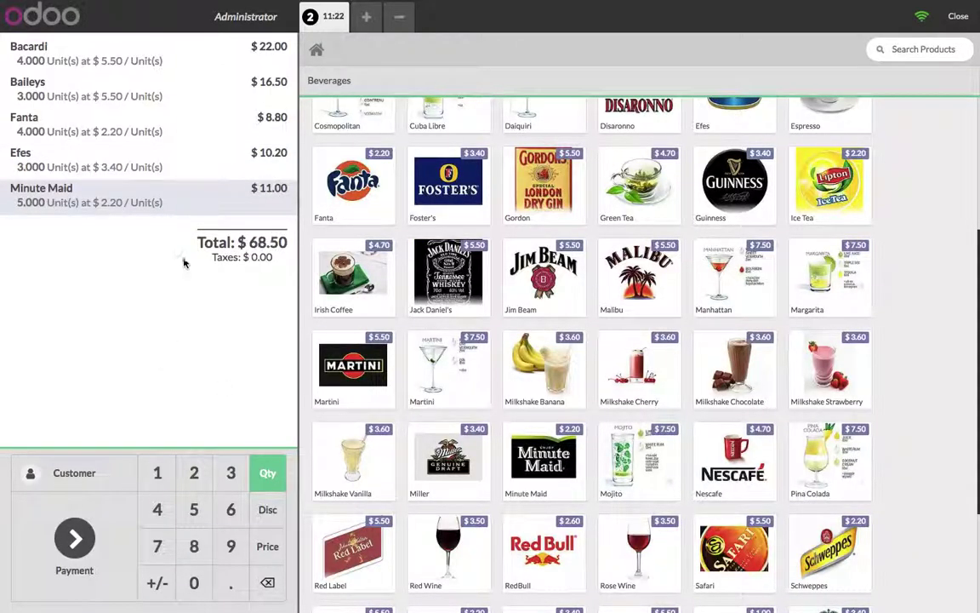
click(94, 536)
Create a new customer by name and set them on the $68.50 order
click(776, 233)
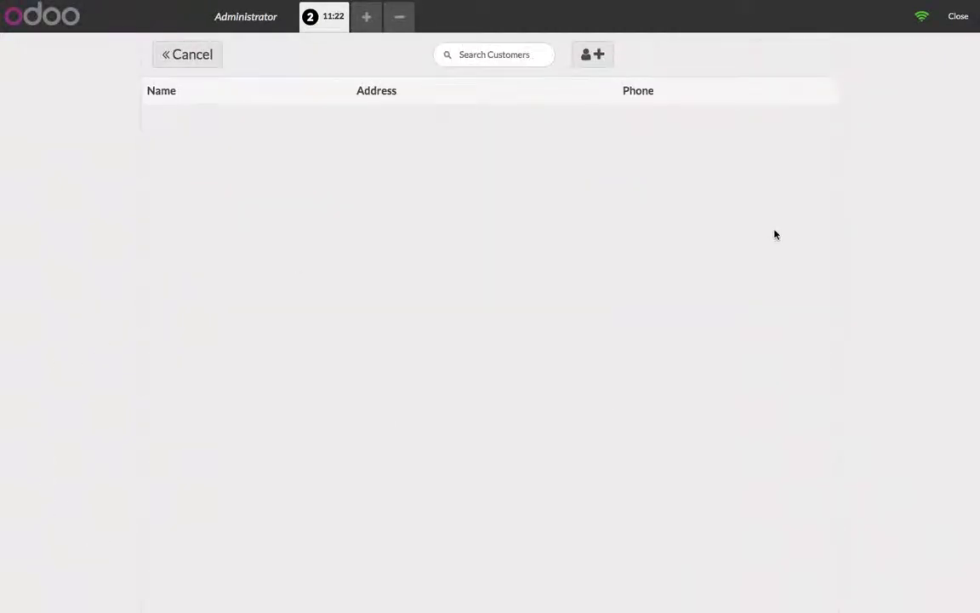
click(596, 55)
click(357, 110)
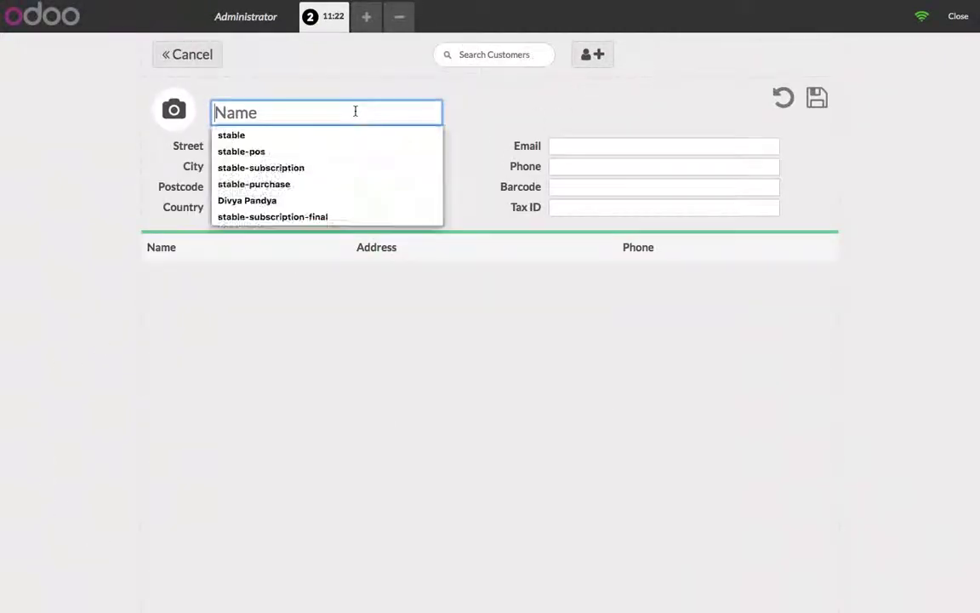
text(Ajay Patel)
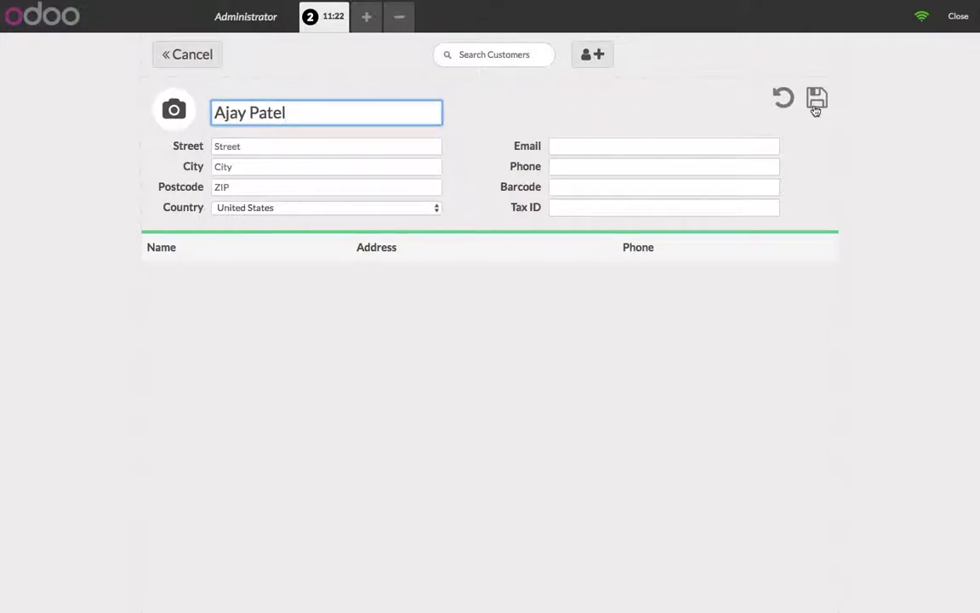
click(815, 108)
click(436, 257)
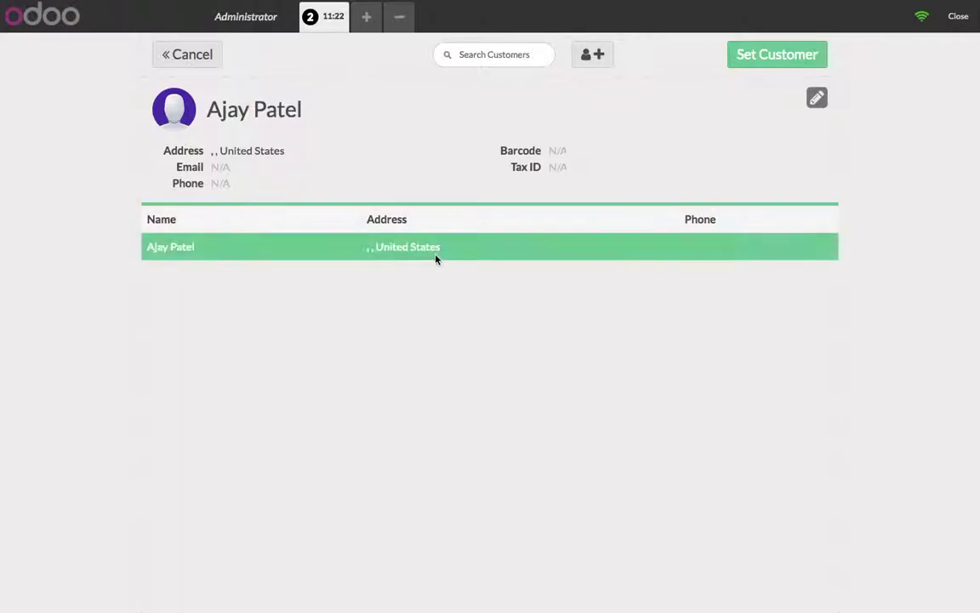
click(769, 56)
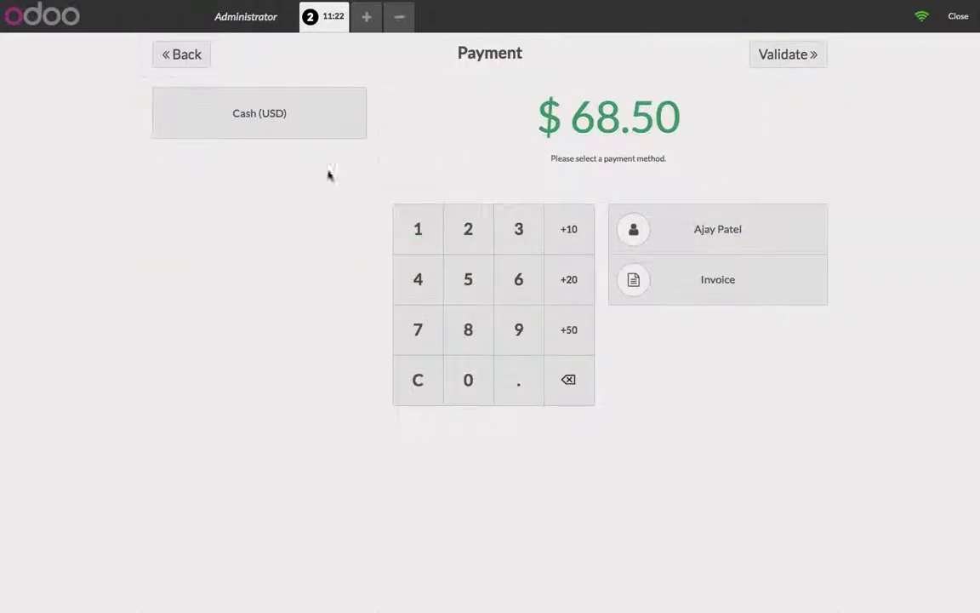
Request an invoice, pay 100.00 in Cash (USD) and validate, giving $31.50 change
click(726, 279)
click(264, 136)
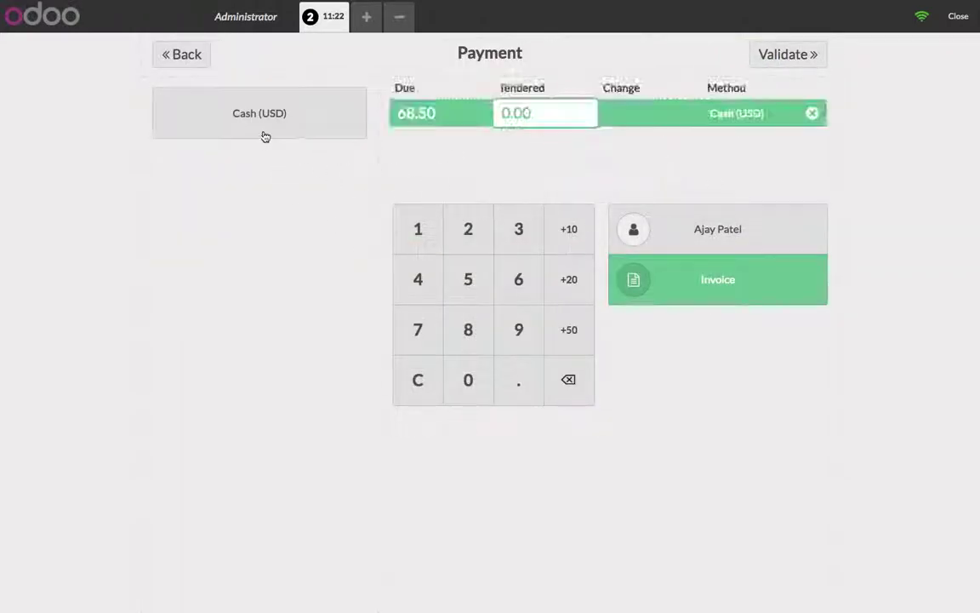
text(100)
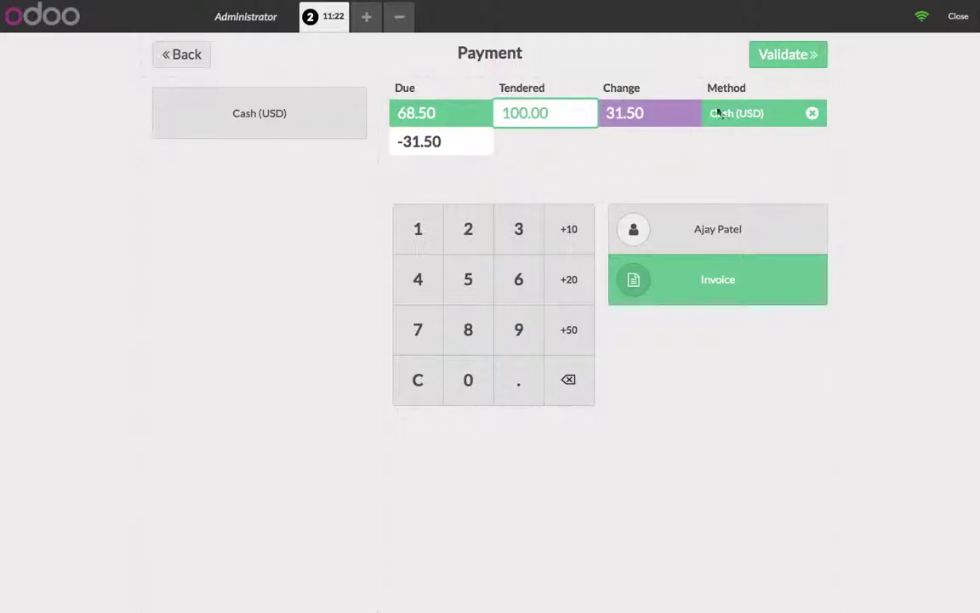
click(786, 56)
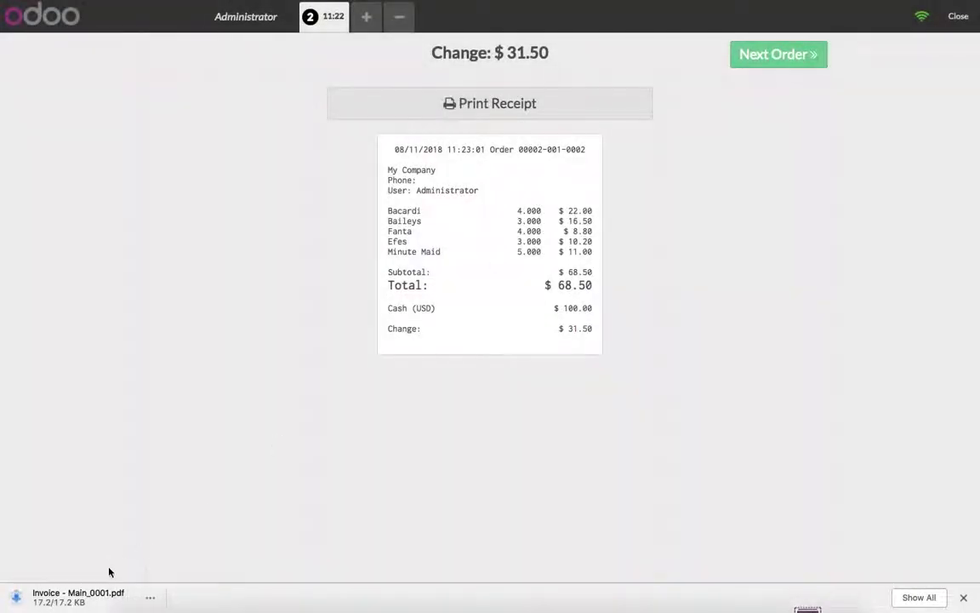
Review the $68.50 invoice INV/2018/0002 PDF, then return to the POS receipt
click(70, 600)
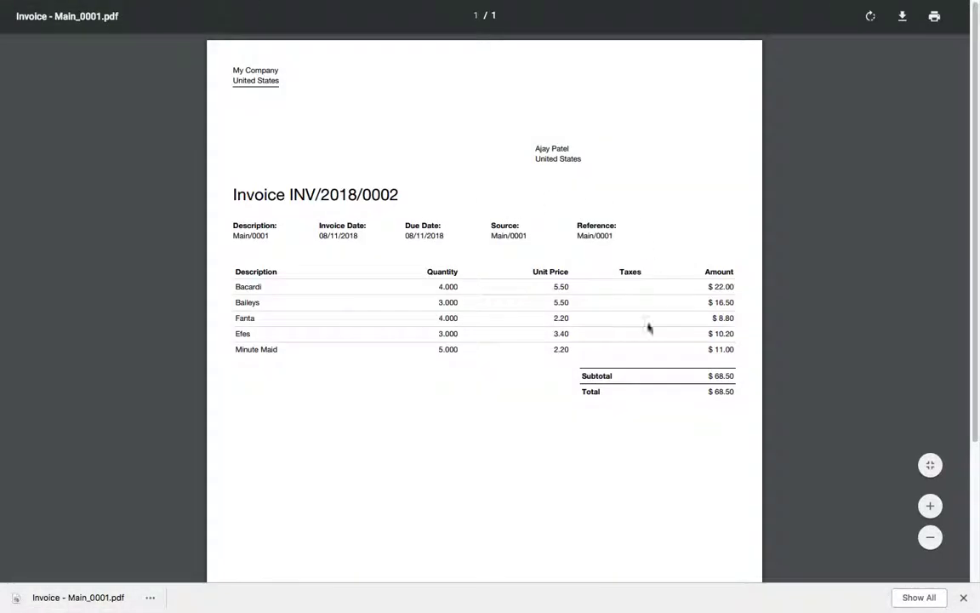
scroll(475, 359, down, 2)
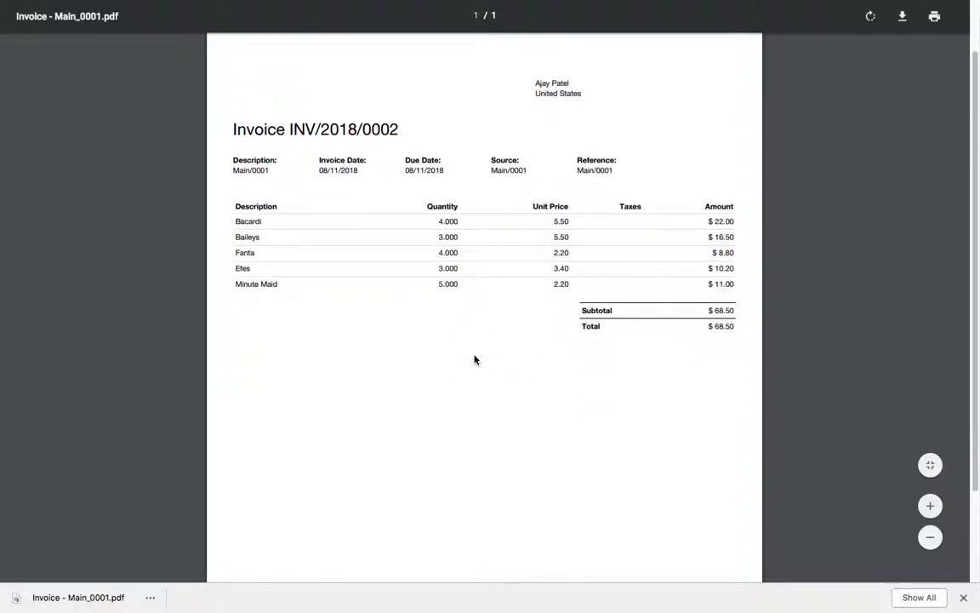
scroll(475, 359, up, 2)
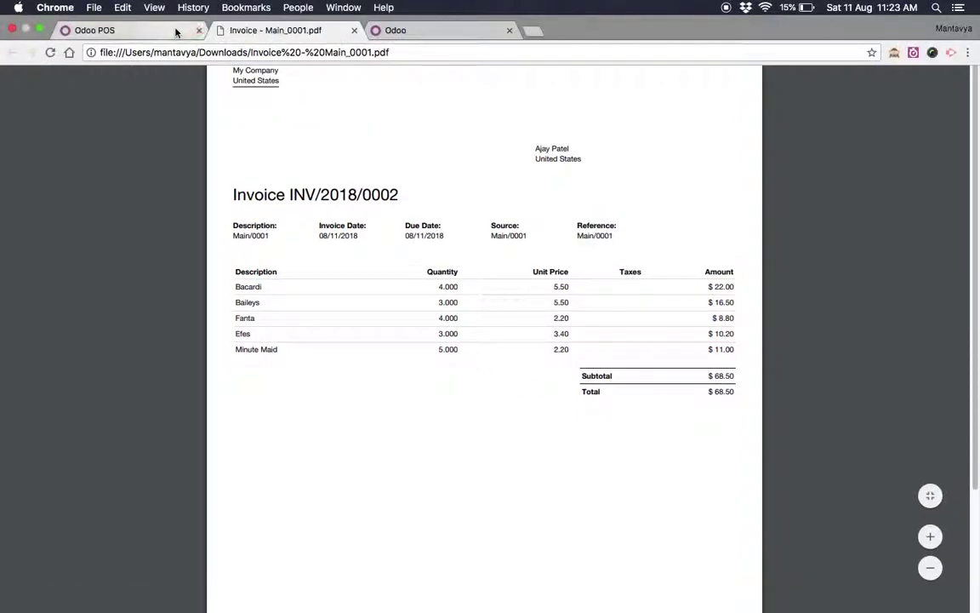
click(177, 32)
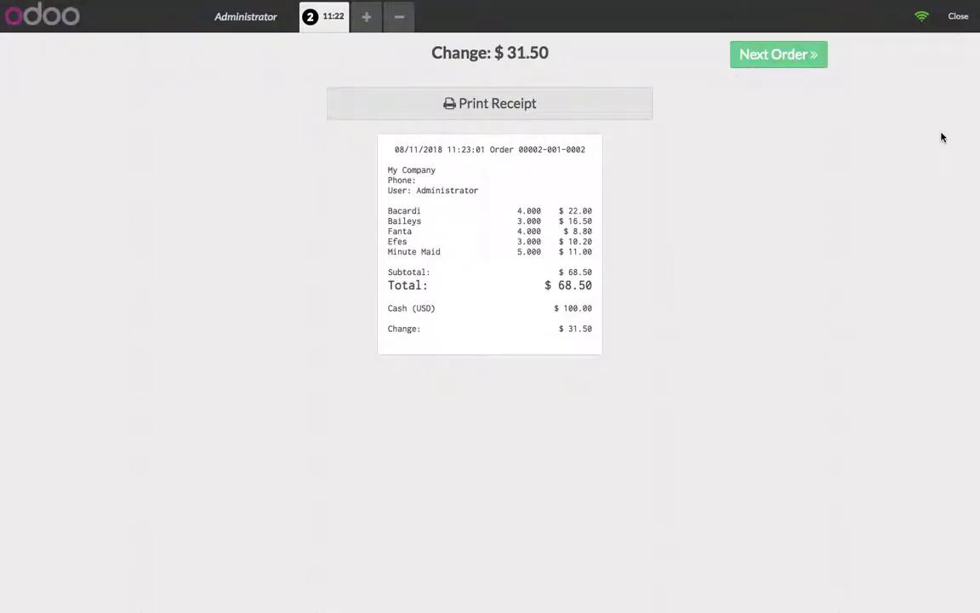
Close session POS/2018/08/11/02 and post its entries with the $68.50 balance
click(947, 17)
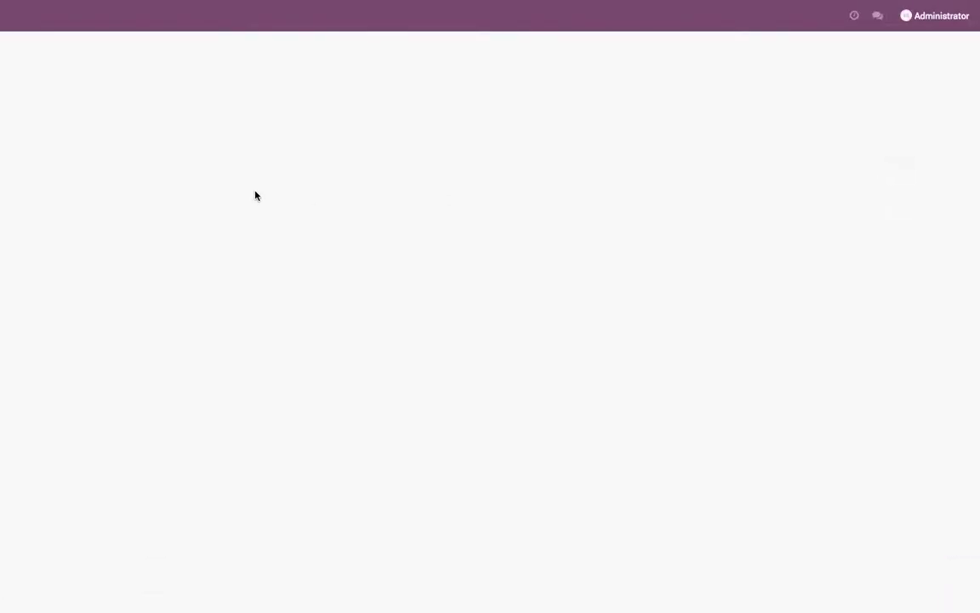
click(98, 187)
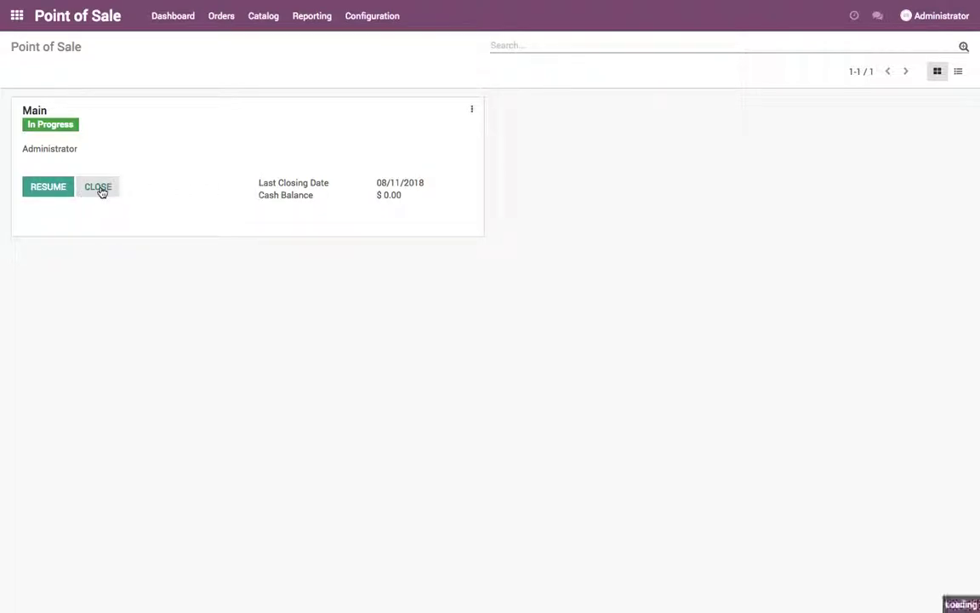
click(157, 98)
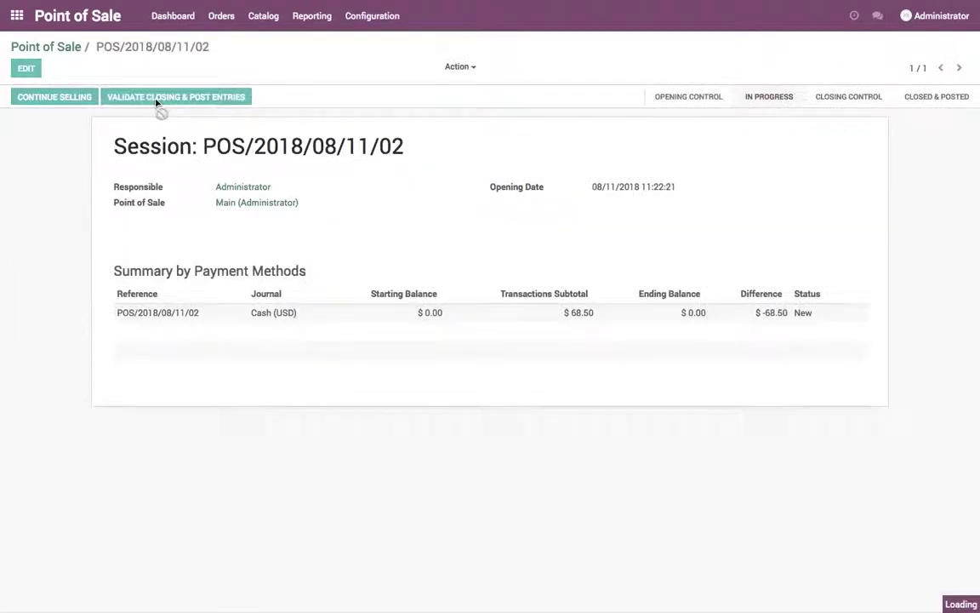
click(42, 46)
click(17, 15)
Open the Accounting Profit and Loss report and check the $68.50 net profit
click(519, 179)
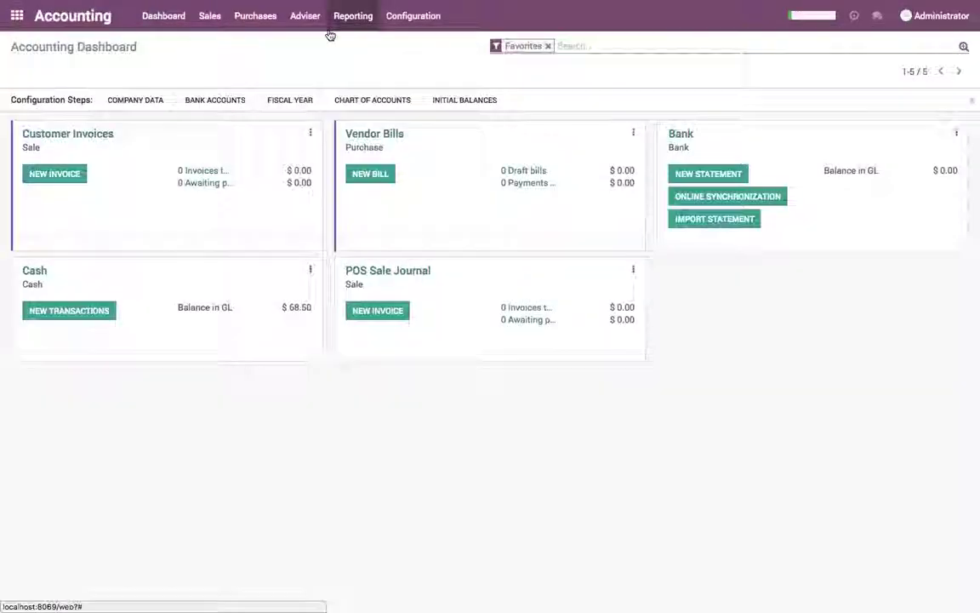
click(334, 29)
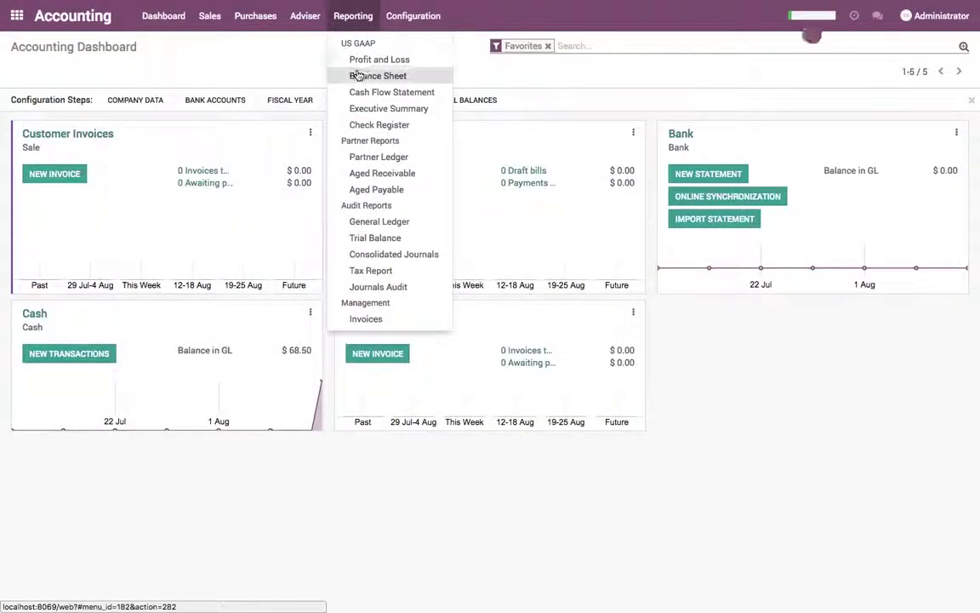
click(356, 59)
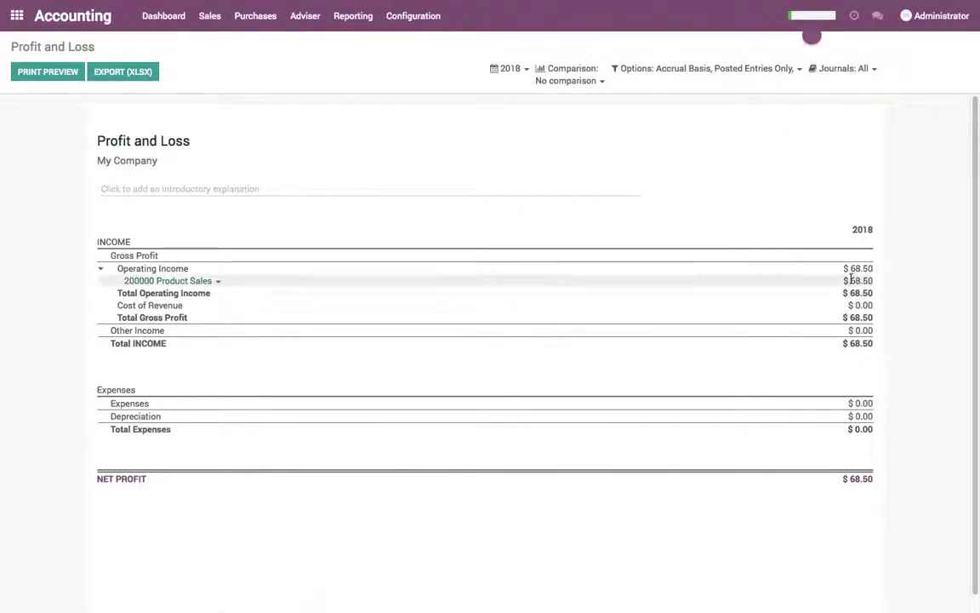
drag(876, 489, 878, 280)
Open the Balance Sheet and confirm $68.50 in 101501 Cash
click(358, 22)
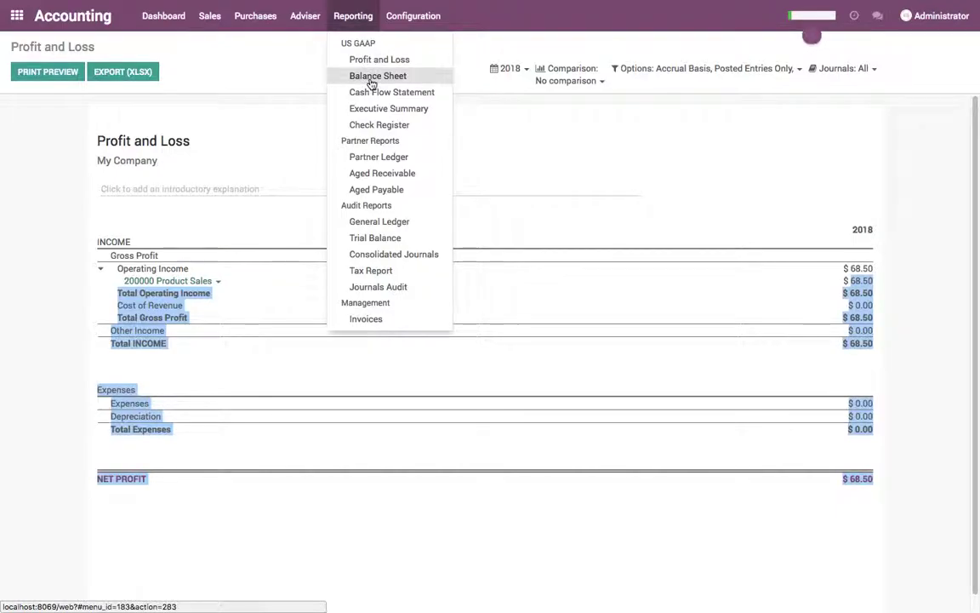
click(373, 76)
click(207, 280)
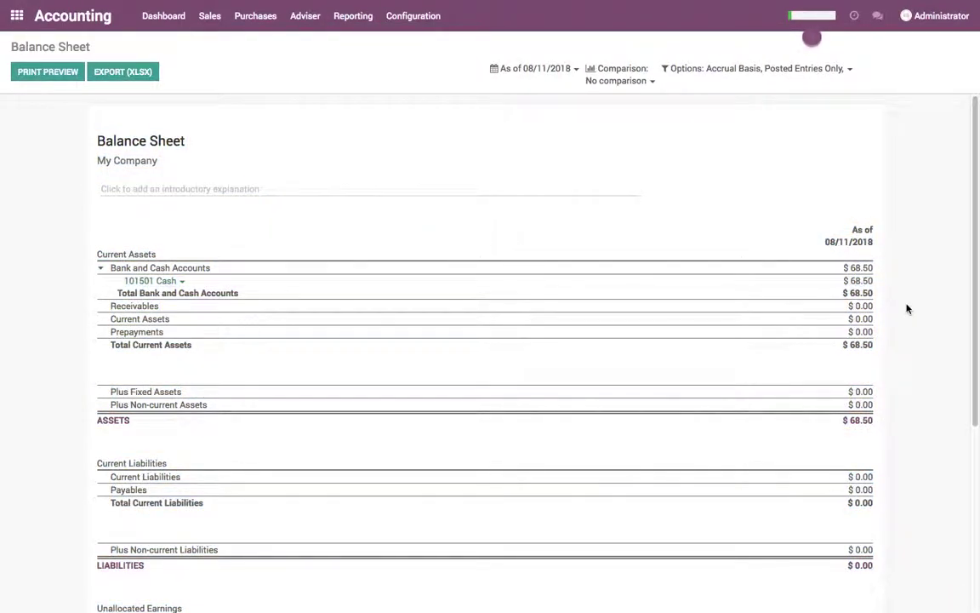
Start a new Main POS session, glancing at the earlier invoice PDF before returning
click(17, 16)
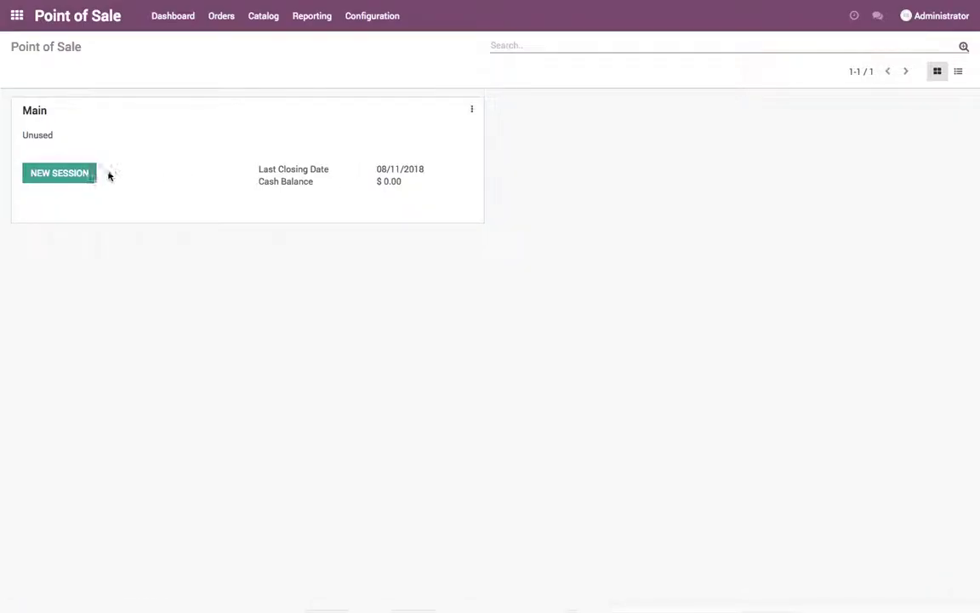
click(81, 174)
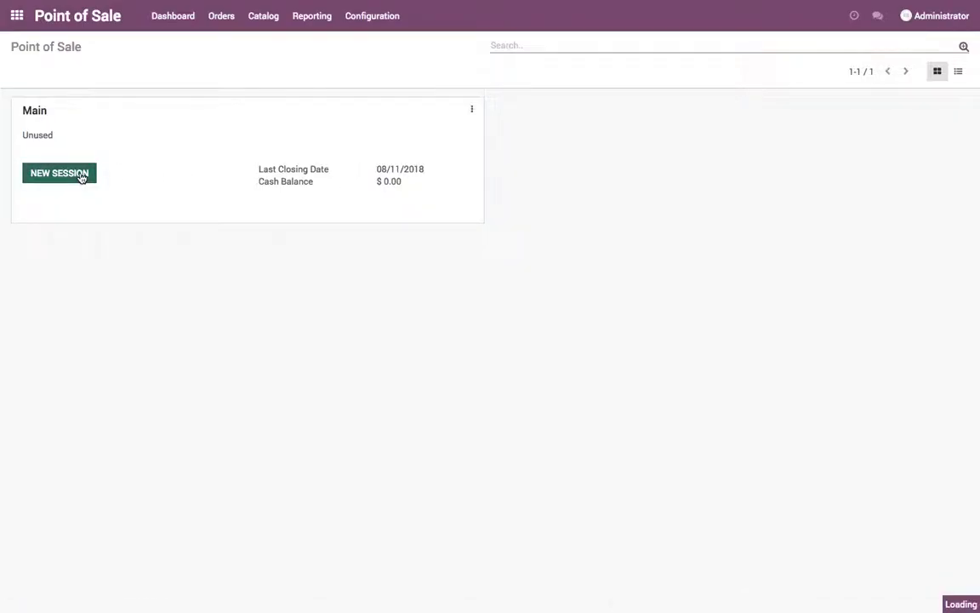
click(323, 32)
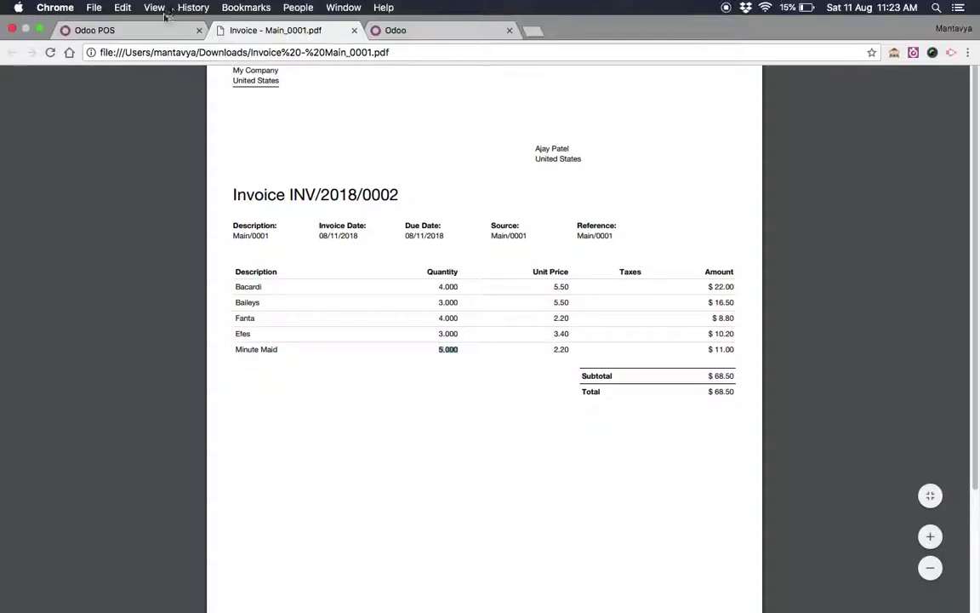
click(157, 30)
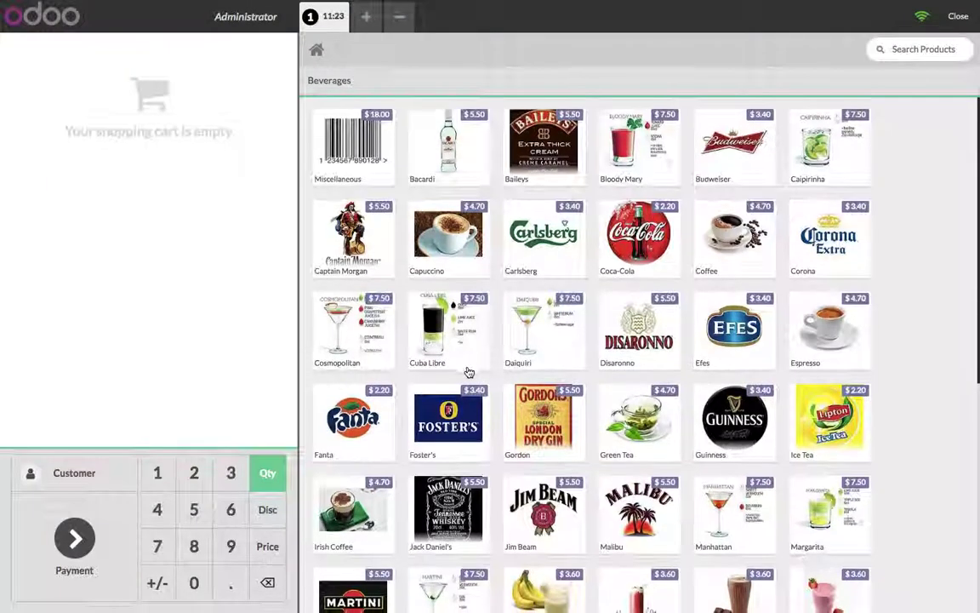
scroll(469, 372, down, 3)
Add Minute Maid with quantity -3 and assign the existing customer to the order
click(526, 460)
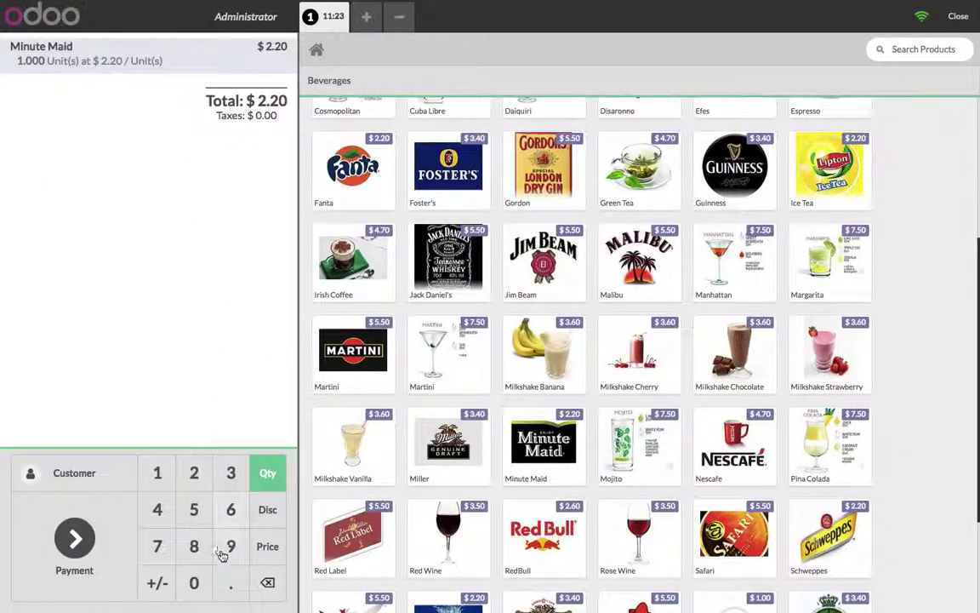
click(194, 582)
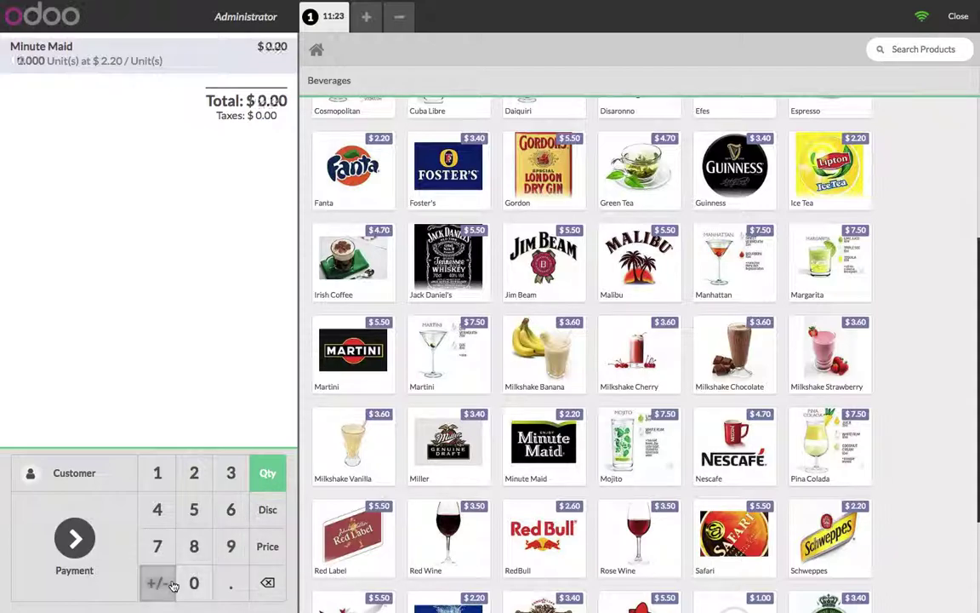
click(157, 582)
click(235, 484)
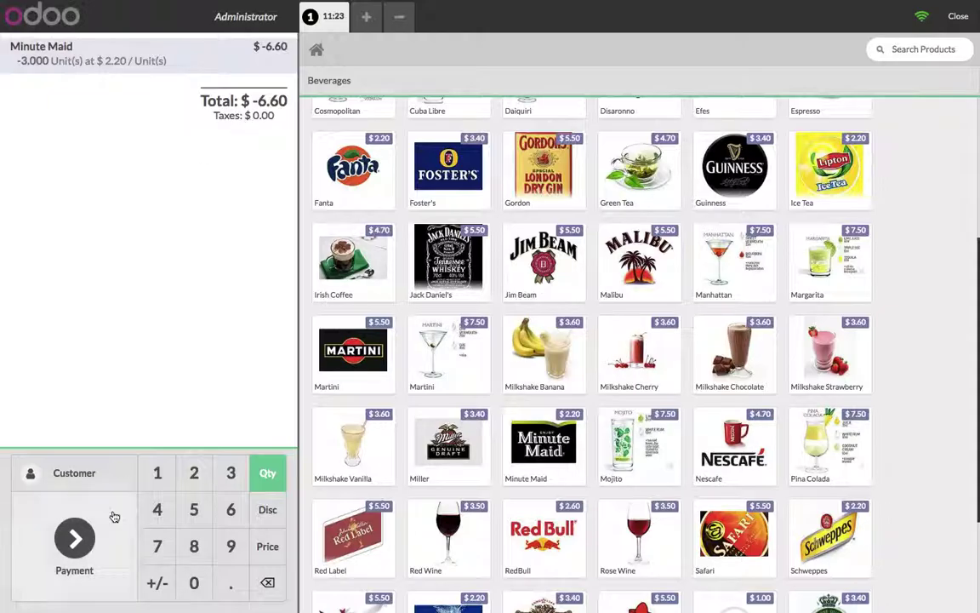
click(103, 468)
click(720, 118)
click(766, 56)
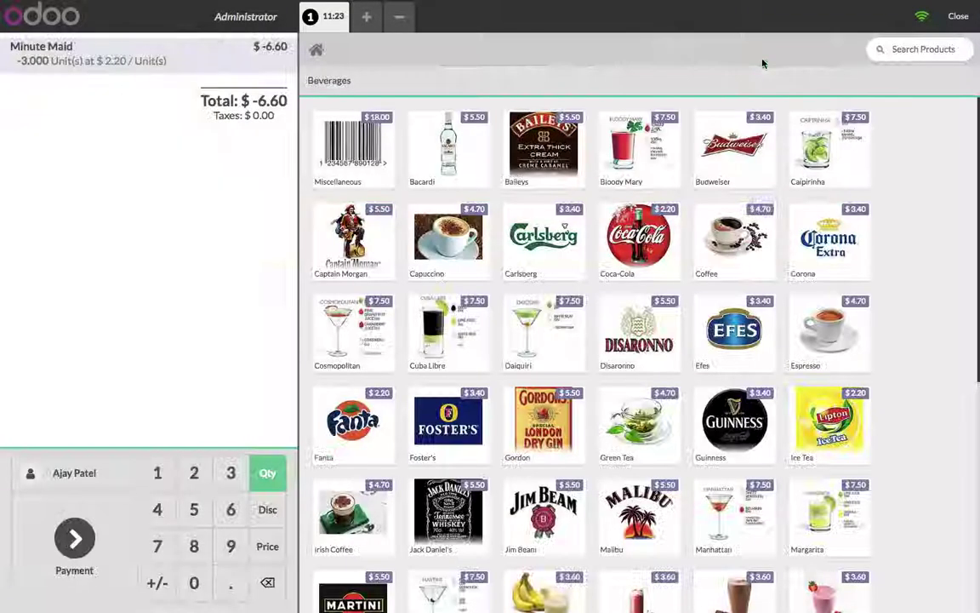
Request an invoice, pay -6.60 in Cash (USD) and validate the refund
click(77, 528)
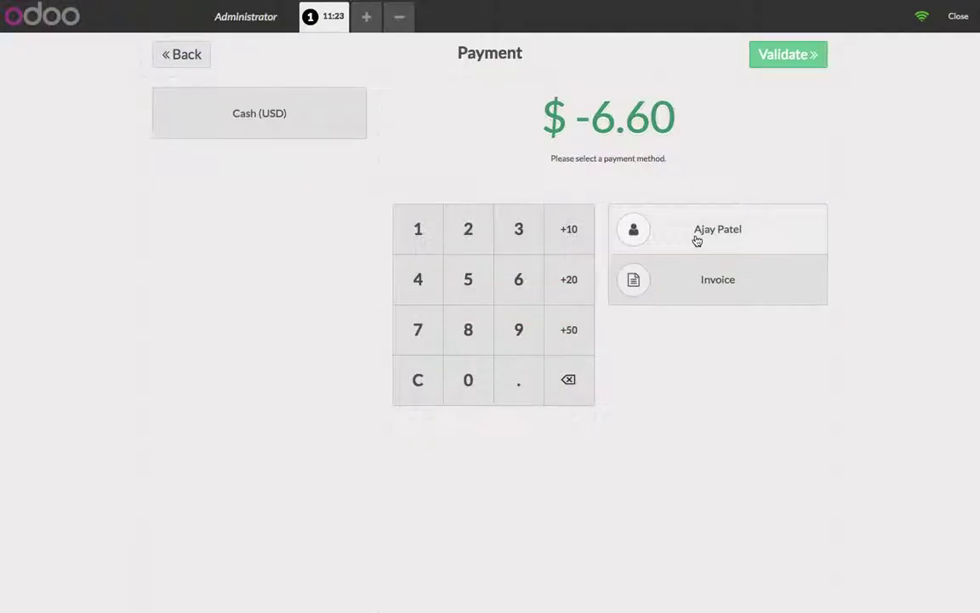
click(691, 281)
click(304, 127)
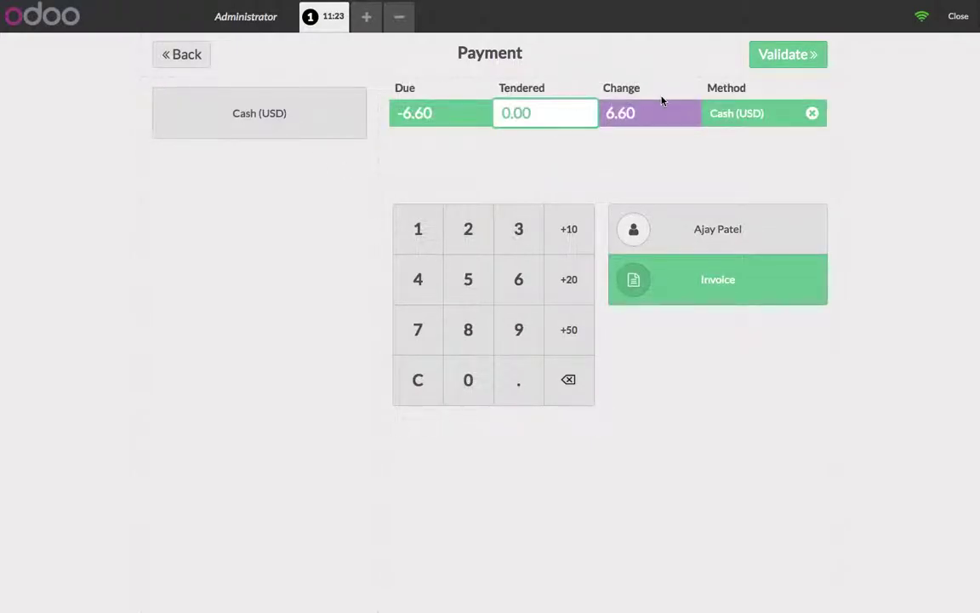
text(6.6)
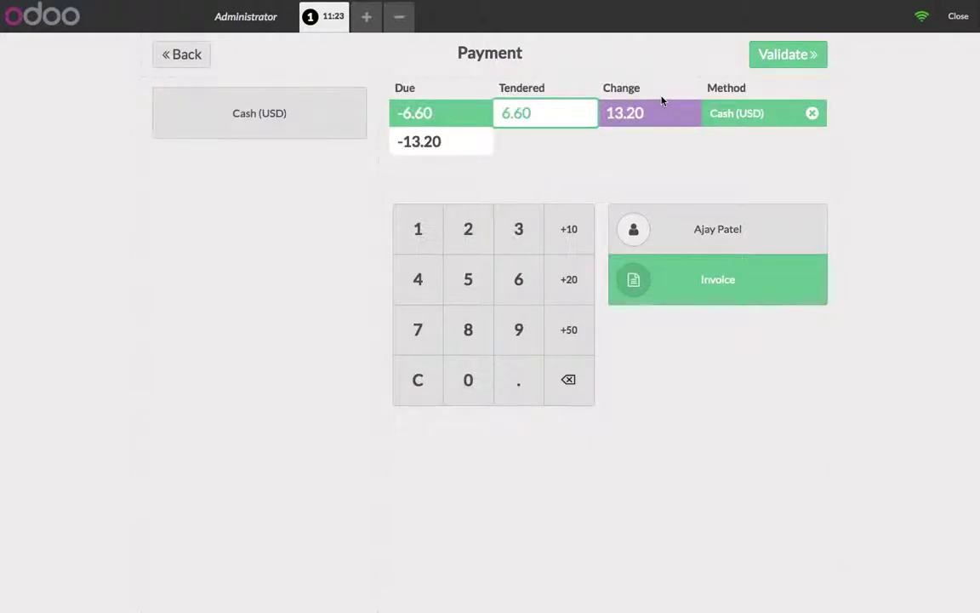
key(minus)
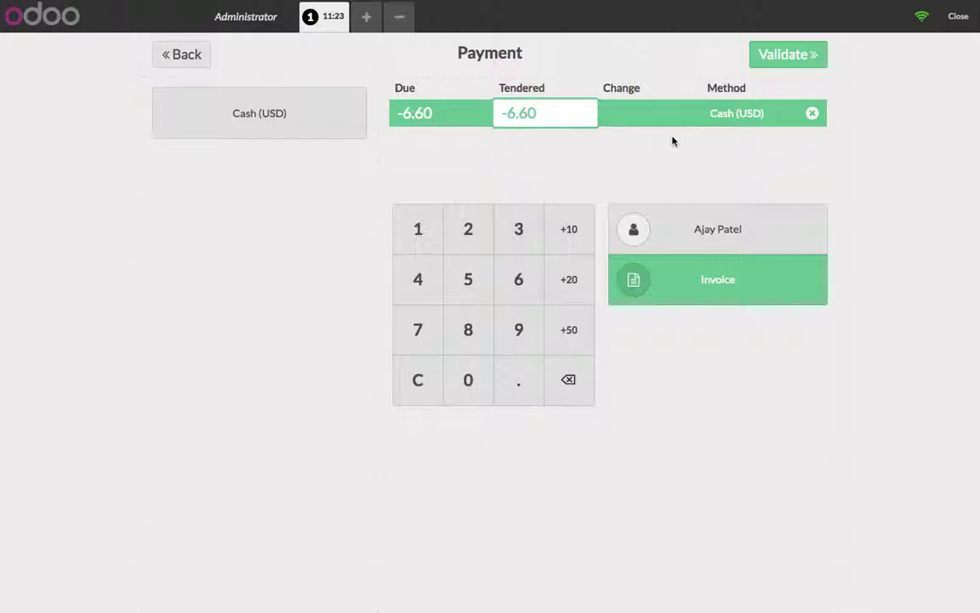
click(800, 56)
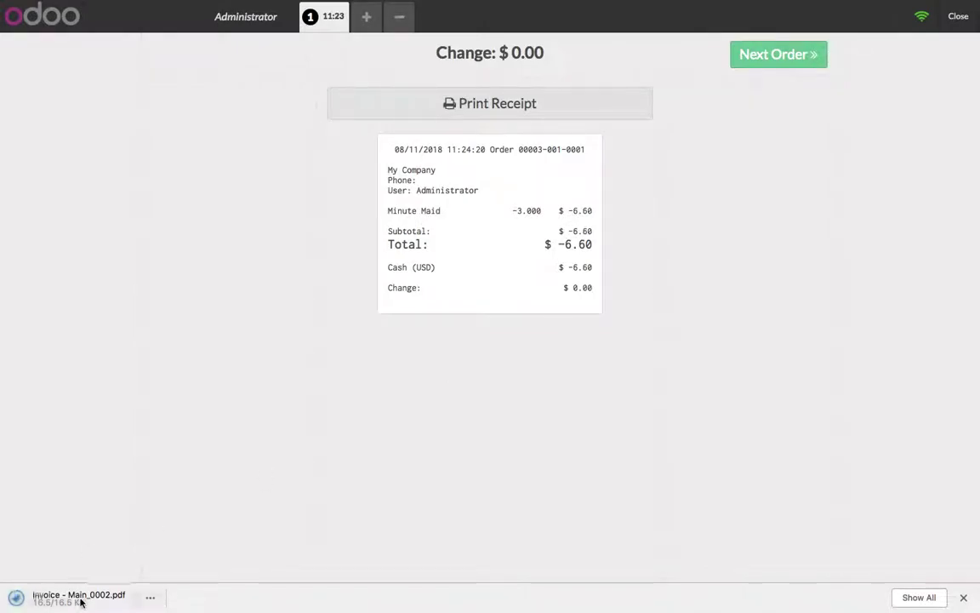
Review credit note INV/2018/0003 for $6.60, then close the POS screen
click(82, 600)
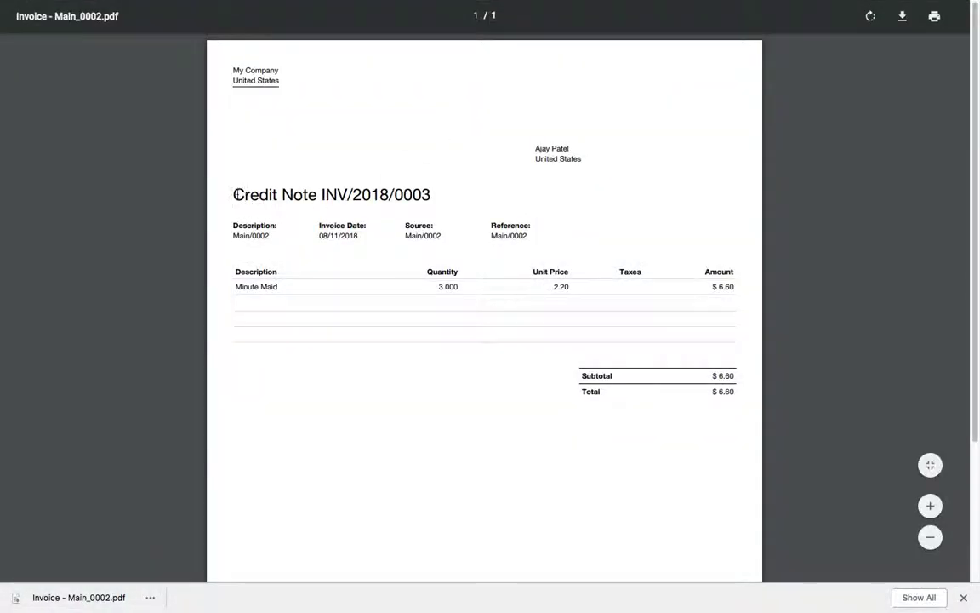
drag(240, 194, 440, 195)
click(517, 322)
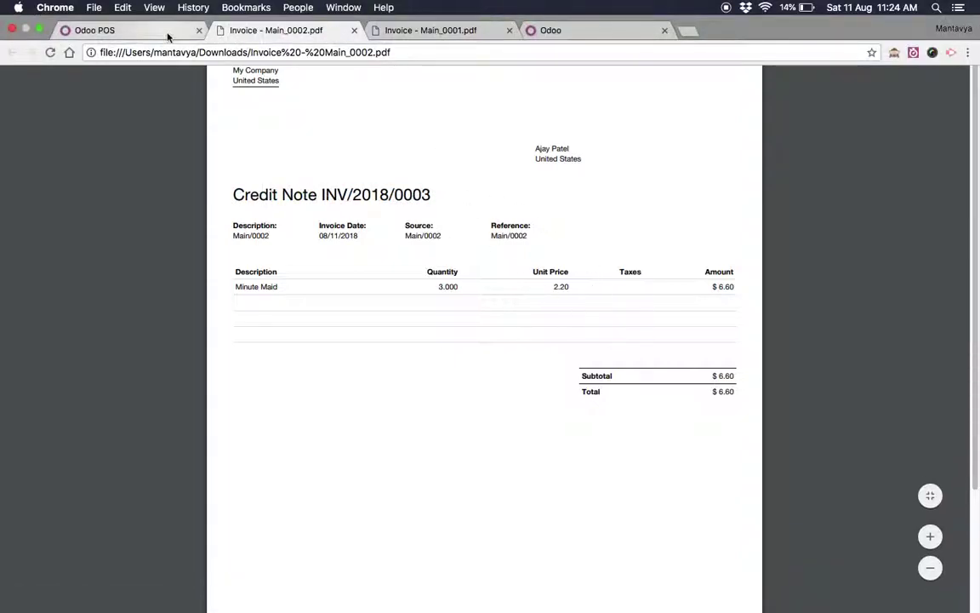
click(169, 37)
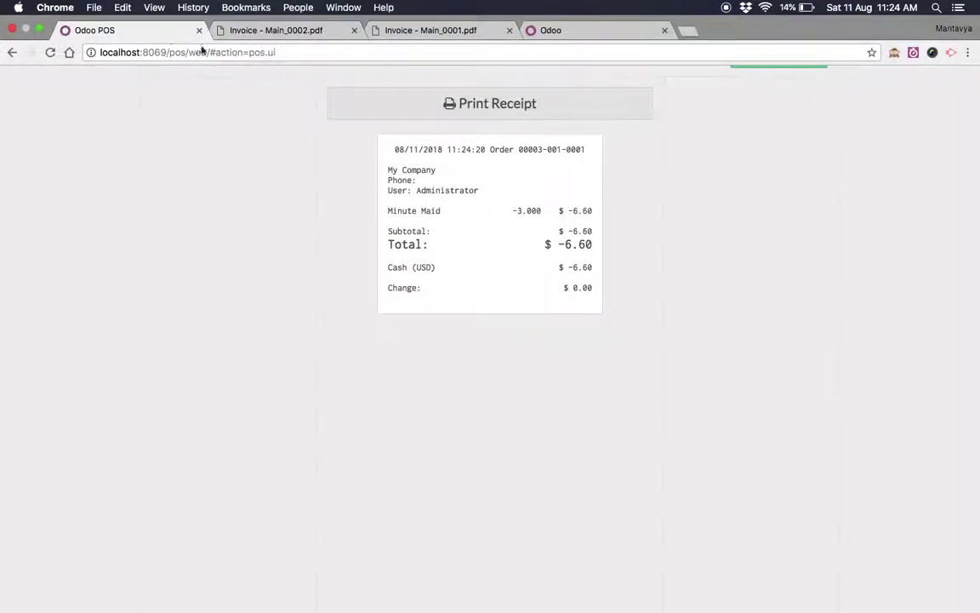
click(952, 28)
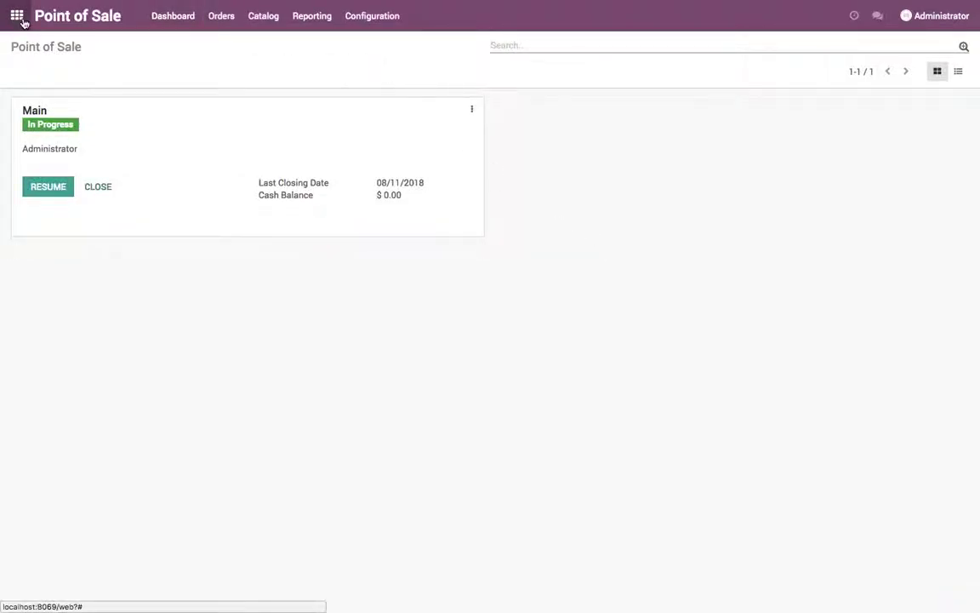
From Profit and Loss, open the Product Sales General Ledger and highlight the Minute Maid refund entry
click(16, 15)
click(542, 179)
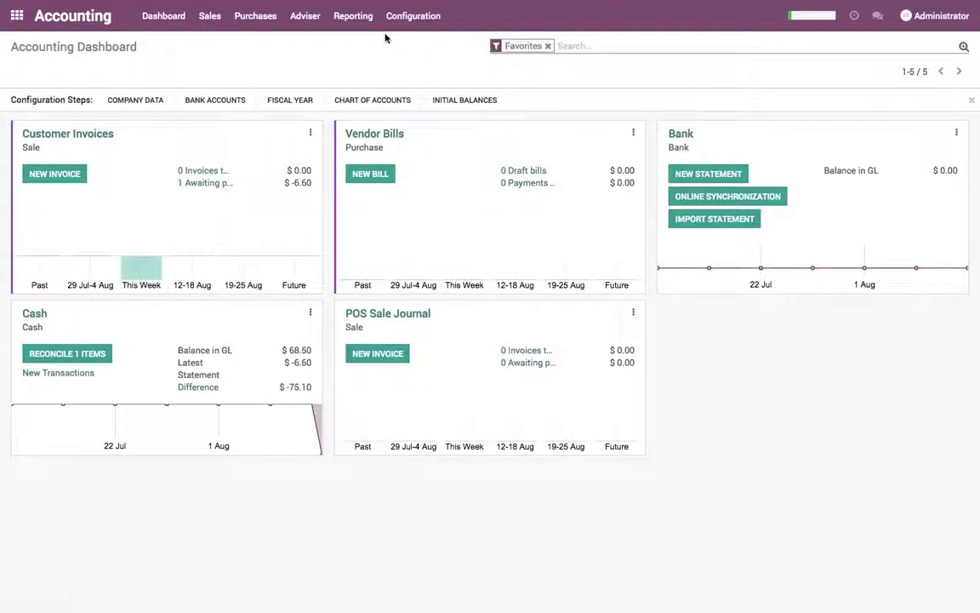
click(353, 15)
click(374, 61)
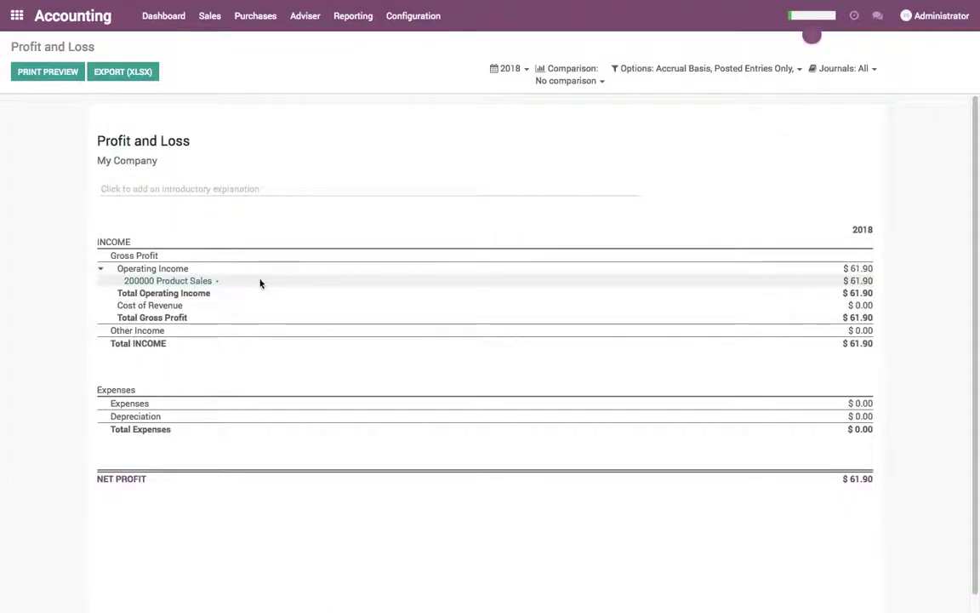
click(218, 284)
click(219, 302)
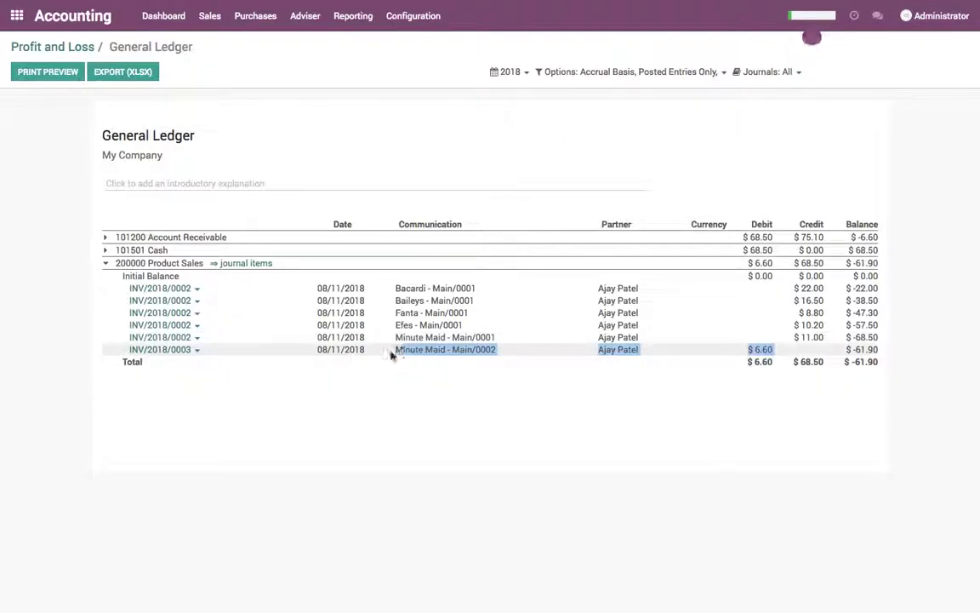
drag(640, 355, 390, 352)
From the Balance Sheet, trace Cash into its General Ledger to check the cash sale amount
click(352, 15)
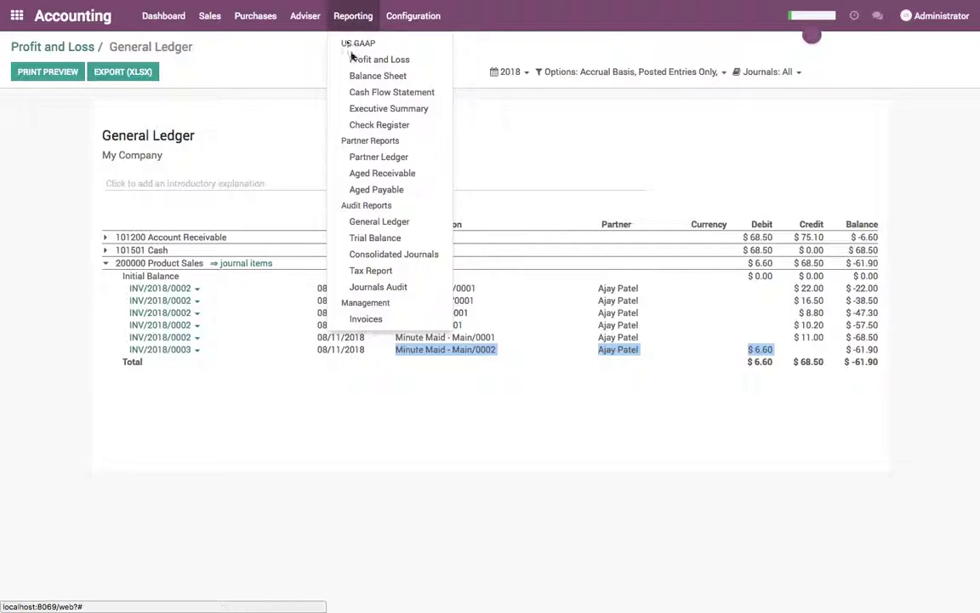
click(357, 79)
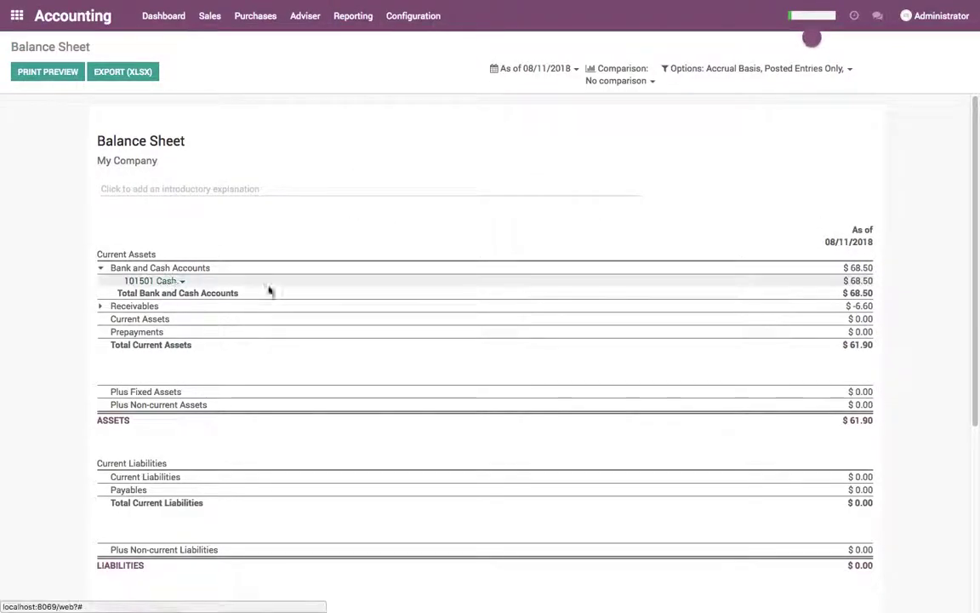
click(181, 281)
click(194, 299)
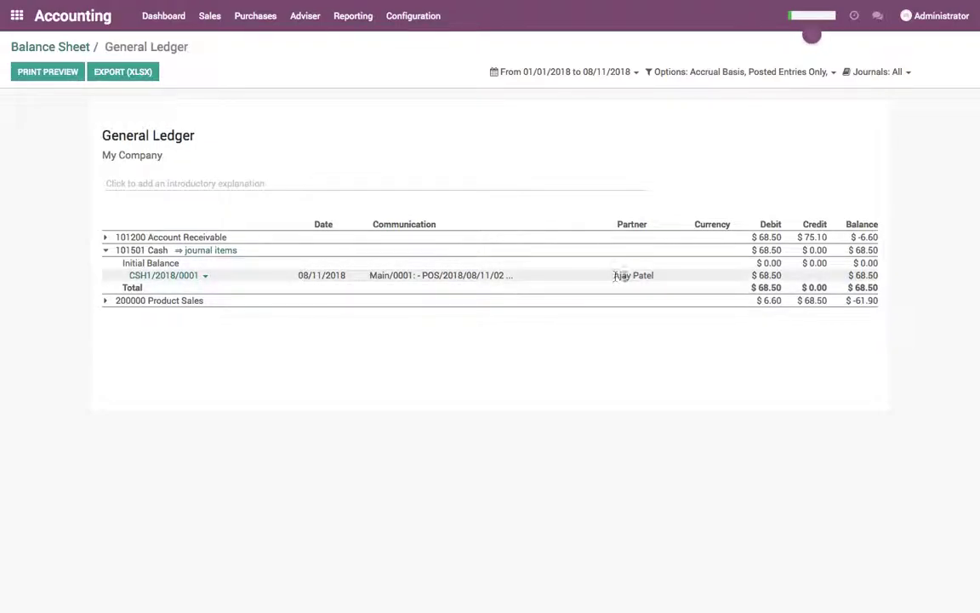
drag(616, 276, 777, 275)
click(823, 284)
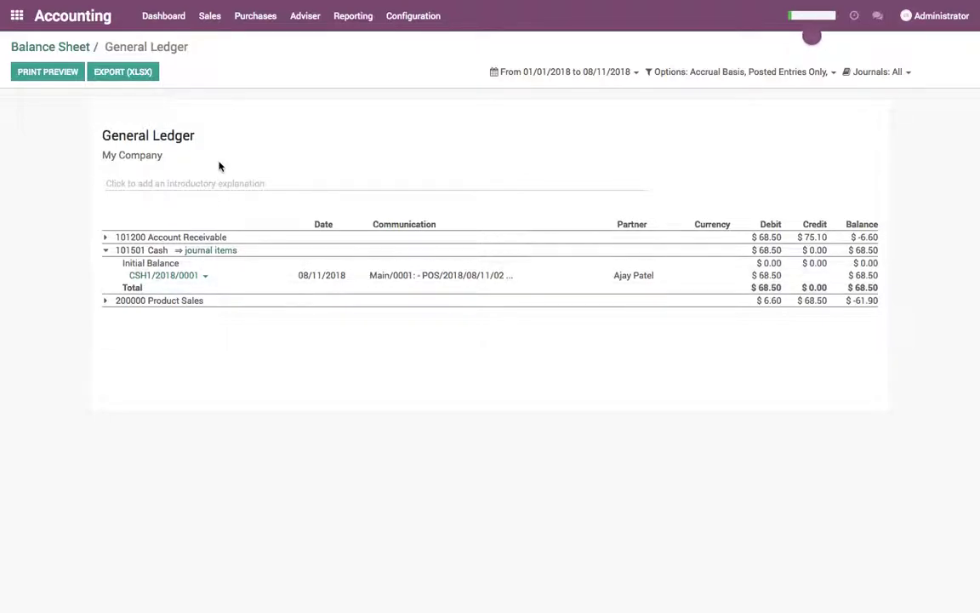
click(73, 51)
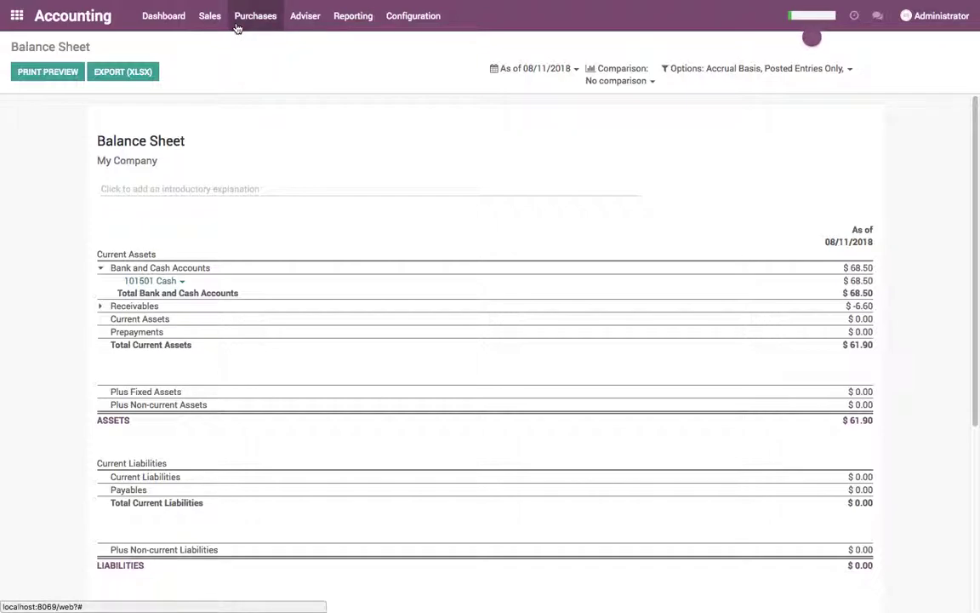
Open the General Ledger for 101200 Account Receivable, showing the payment and refund entries at $-6.60
click(102, 307)
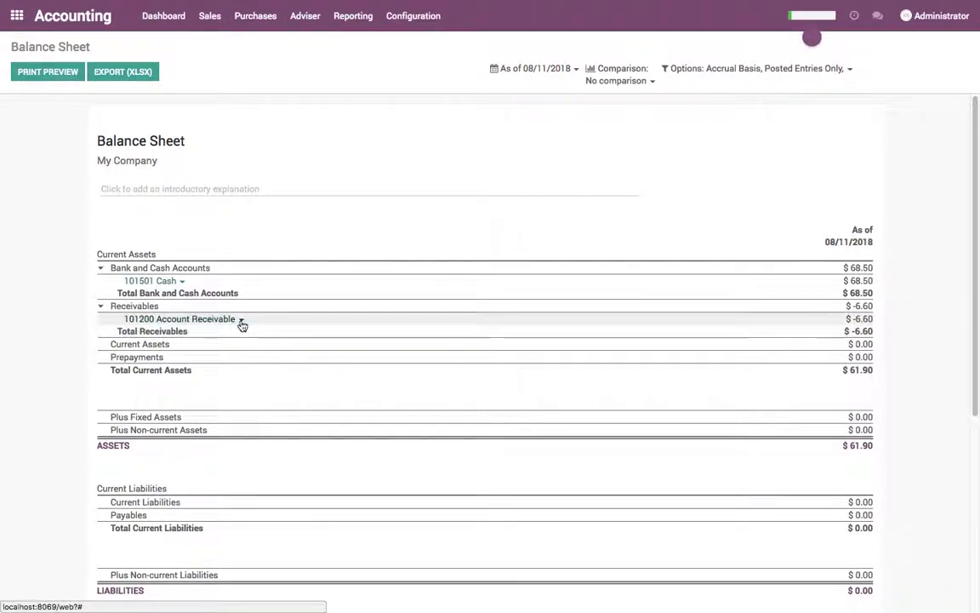
click(242, 321)
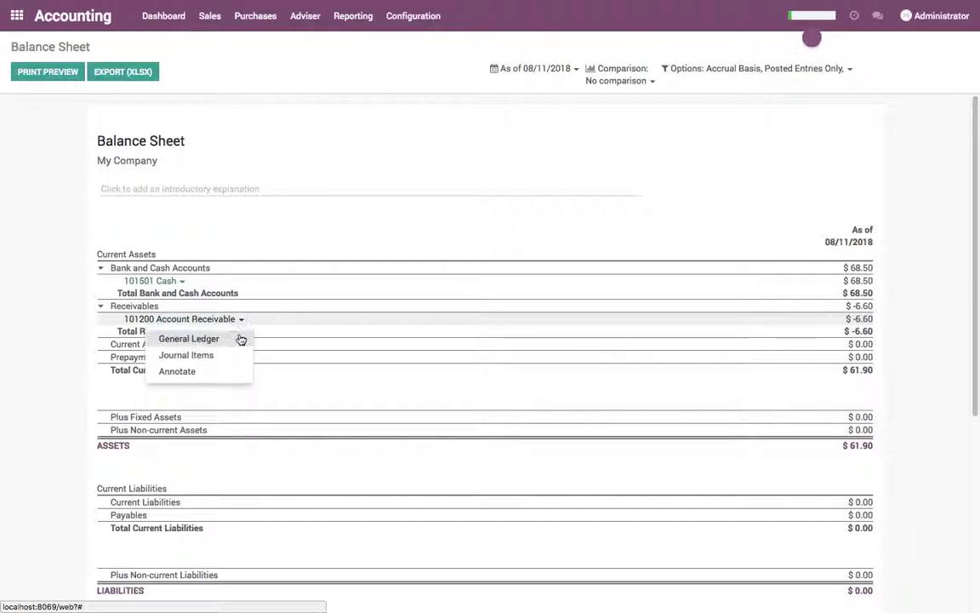
click(241, 339)
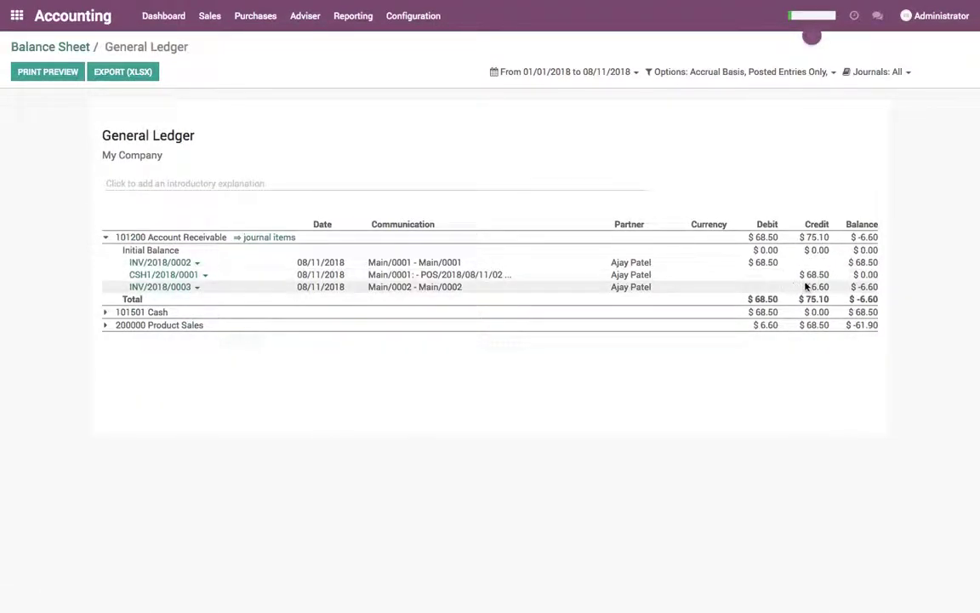
drag(831, 287, 322, 274)
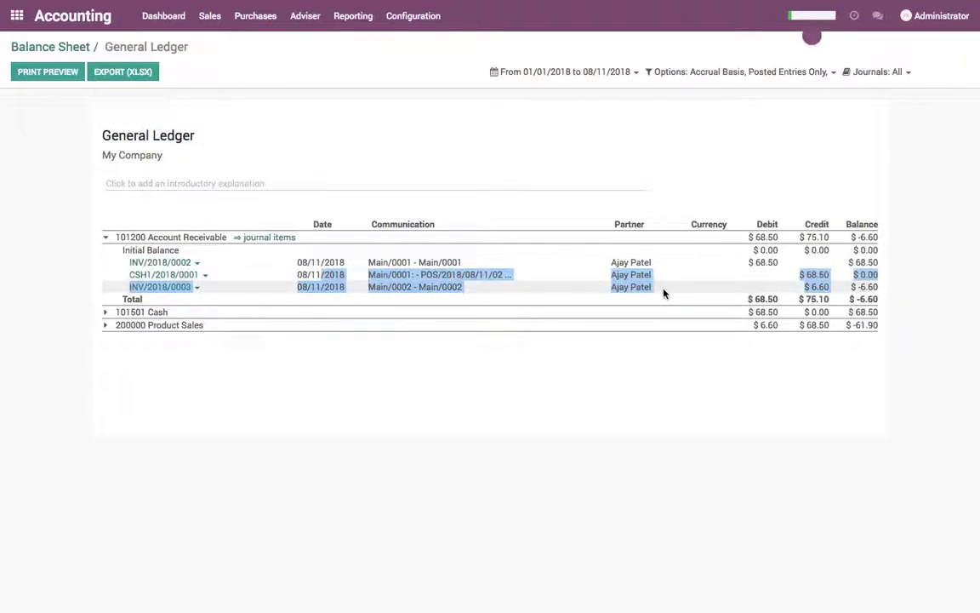
click(650, 366)
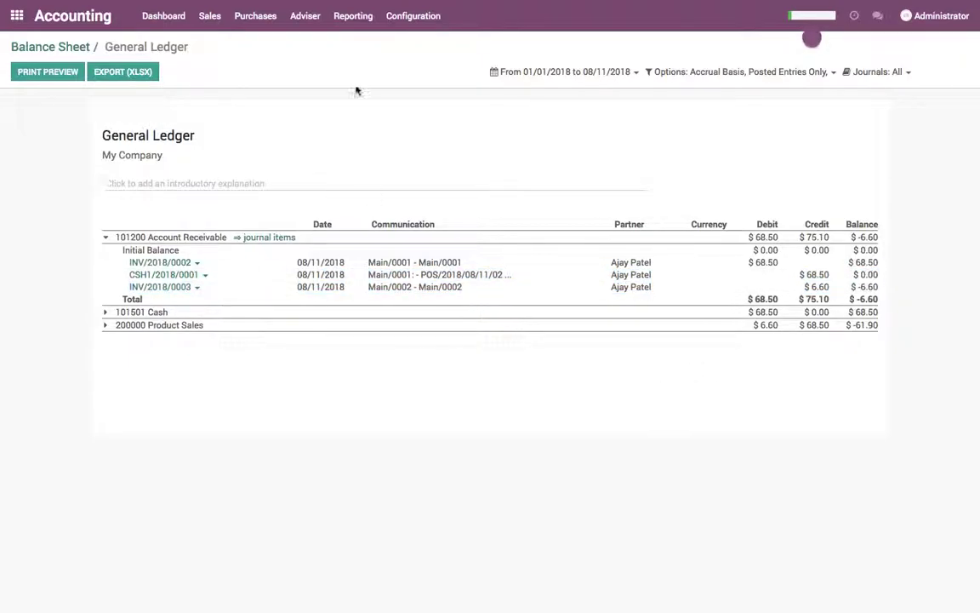
Open the paid customer invoice INV/2018/0002 from the Customer Invoices list
click(209, 16)
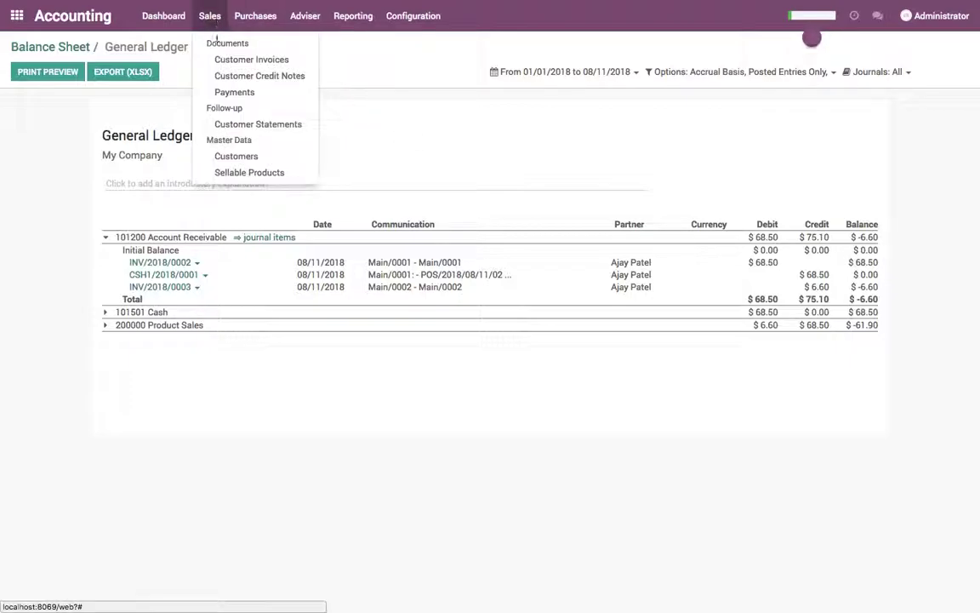
click(223, 59)
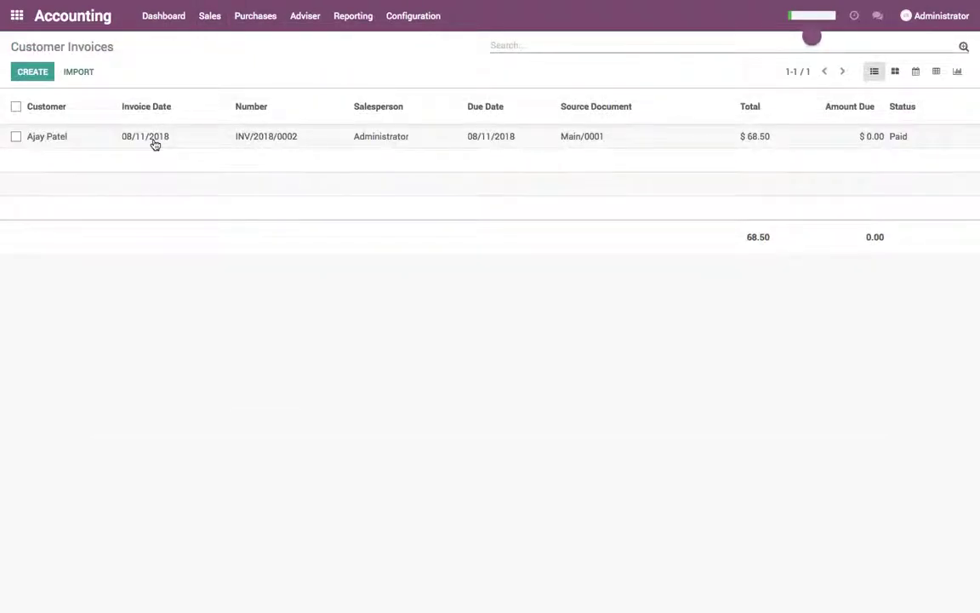
click(155, 141)
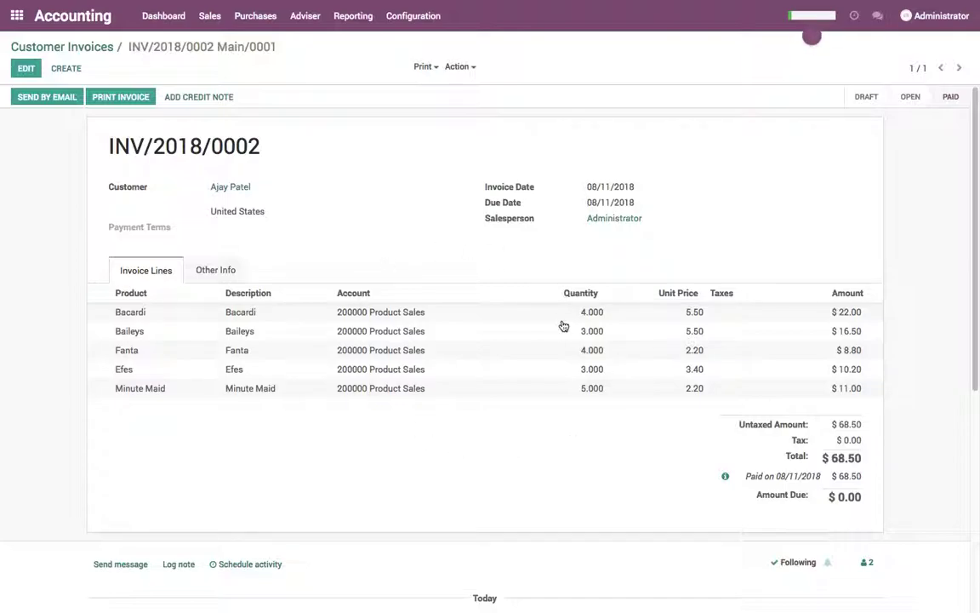
click(103, 46)
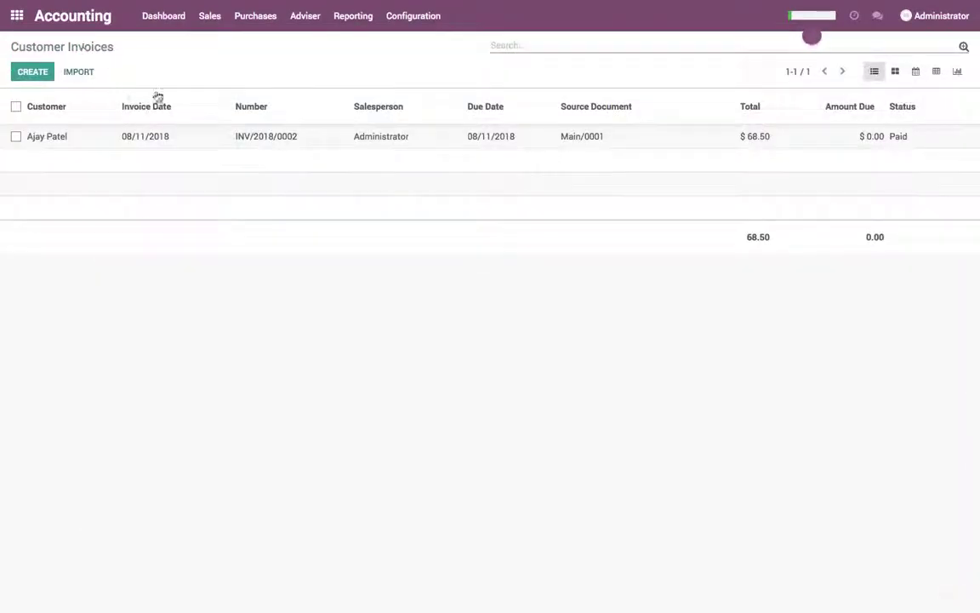
Open credit note INV/2018/0003, still Open with $6.60 due for 3 Minute Maid
click(210, 15)
click(230, 76)
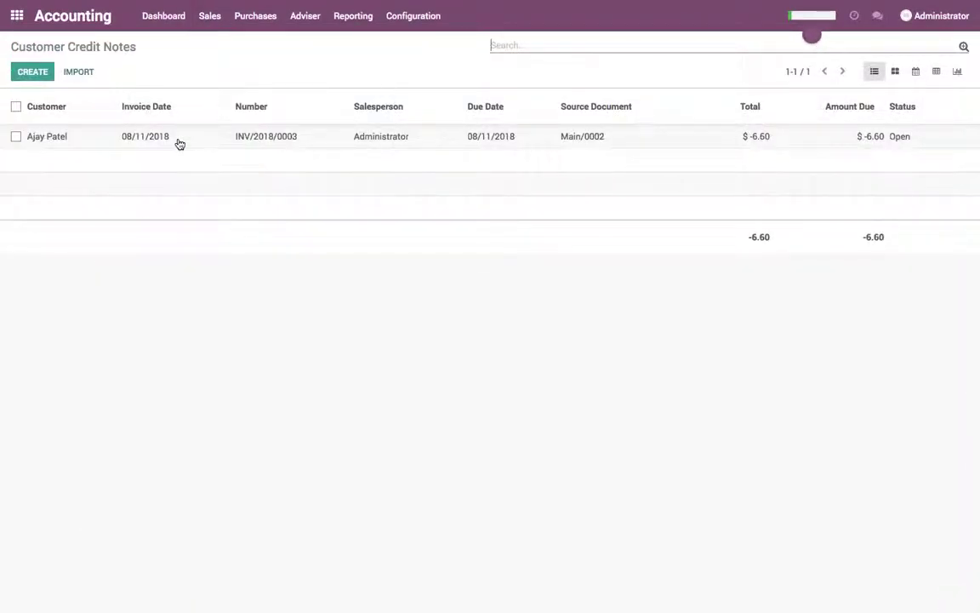
click(179, 138)
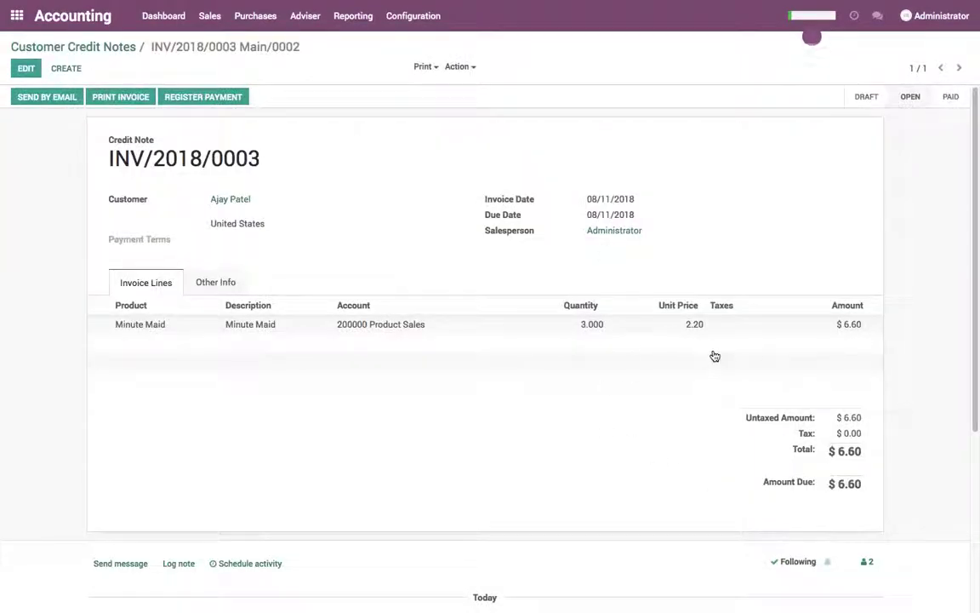
Close the Main point-of-sale session so it is Closed & Posted
click(17, 15)
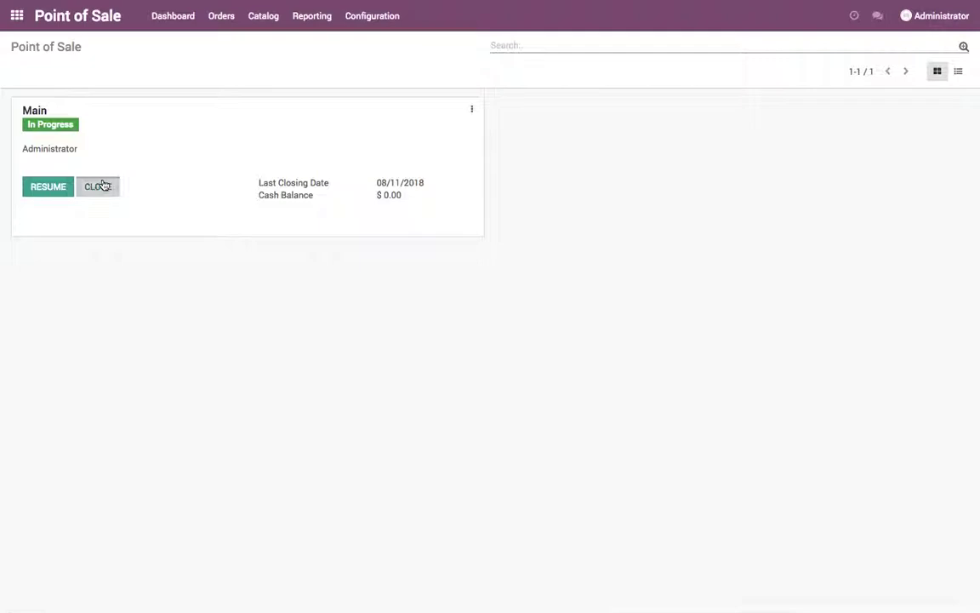
click(100, 186)
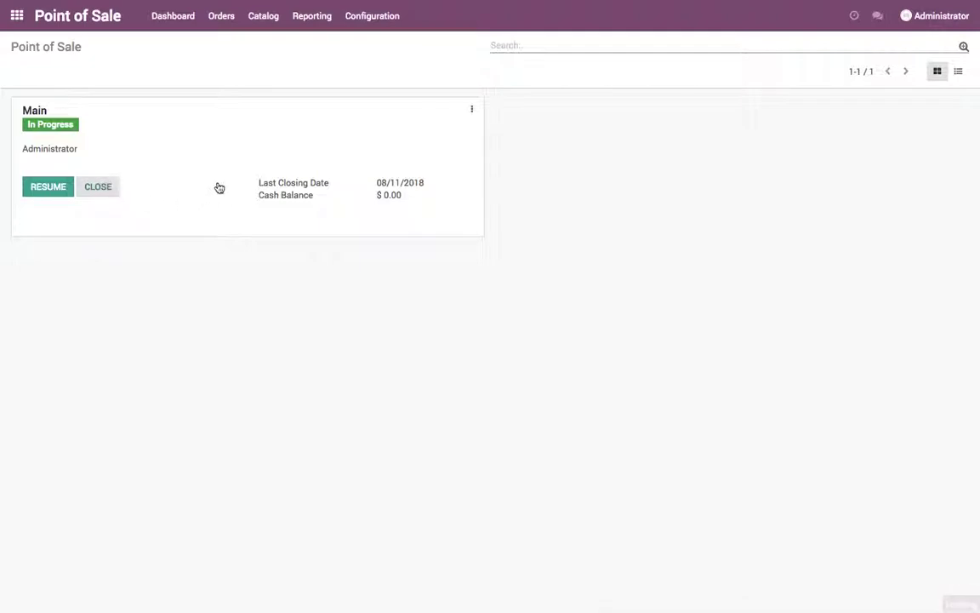
click(212, 98)
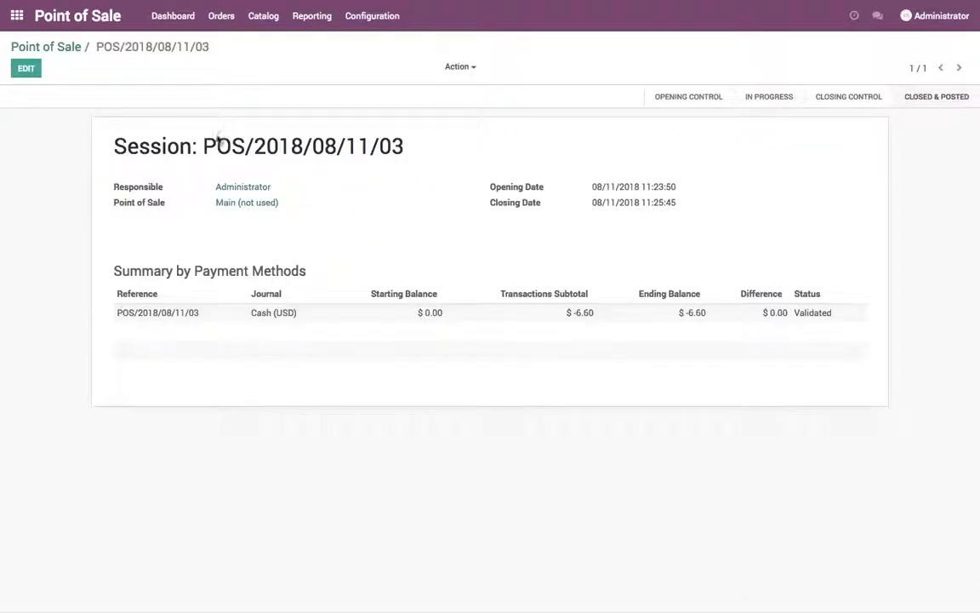
click(16, 15)
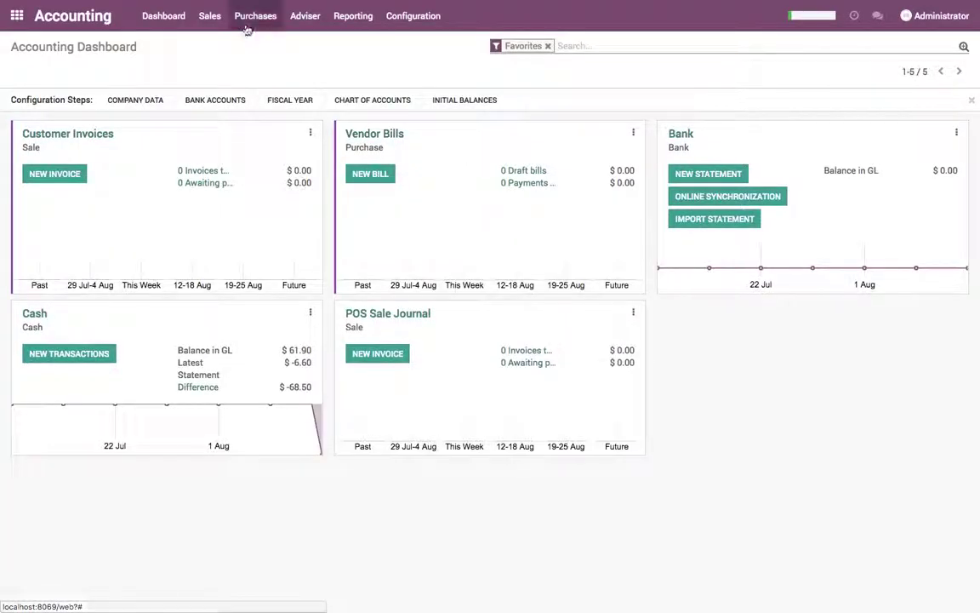
Check credit note INV/2018/0003 is paid and cash stands at $61.90 in the Balance Sheet and Cash ledger
click(247, 17)
click(219, 75)
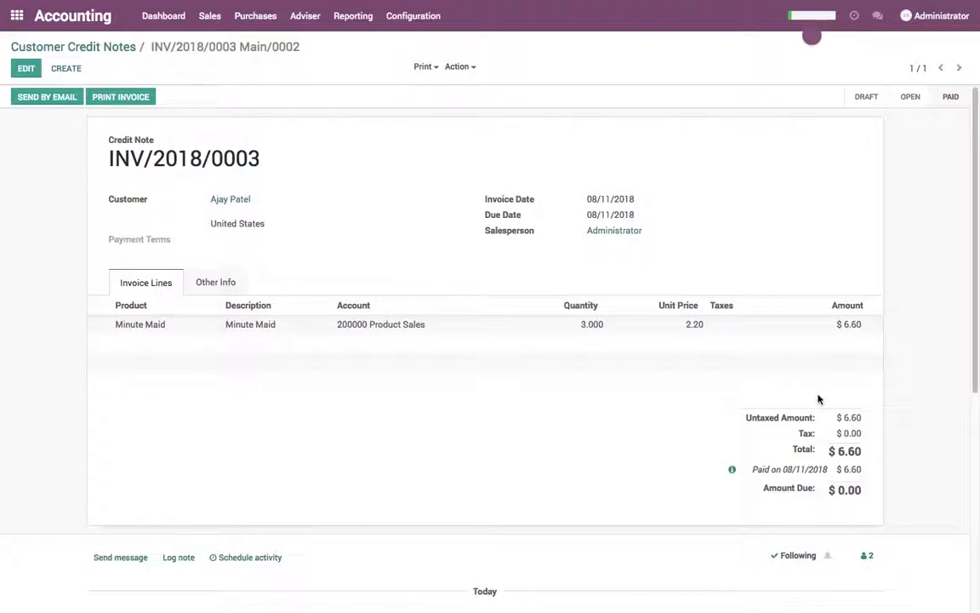
click(350, 15)
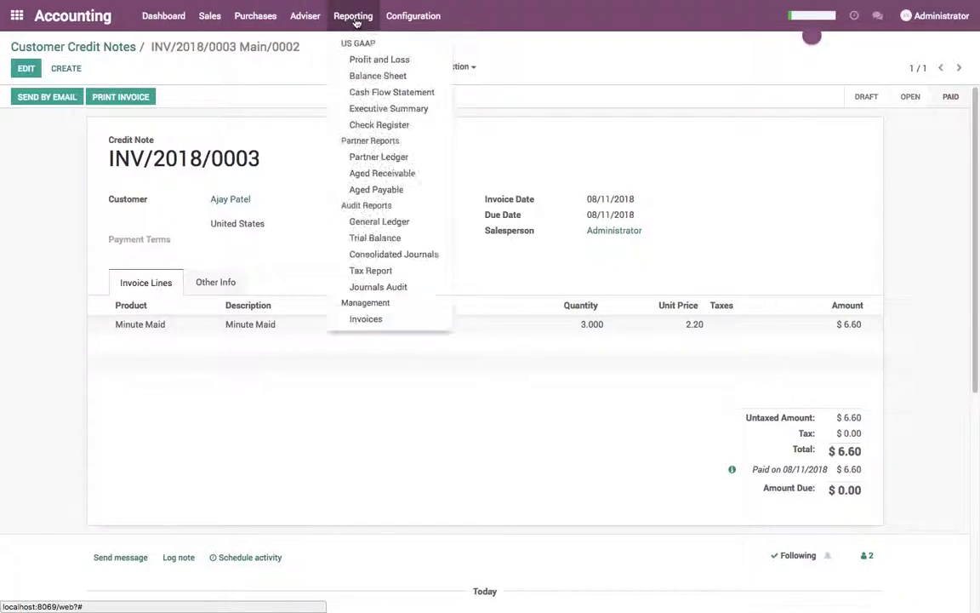
click(364, 74)
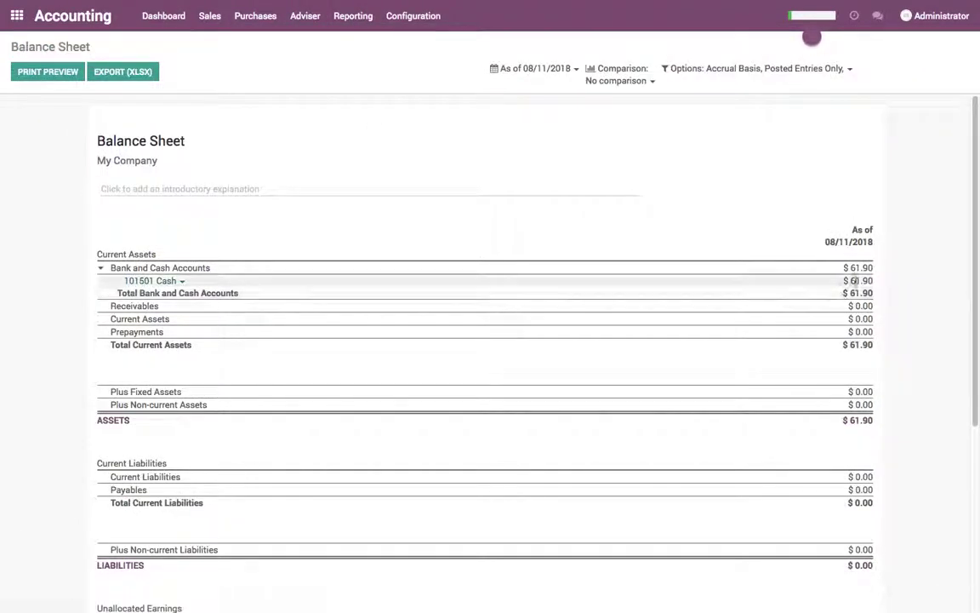
drag(868, 281, 851, 600)
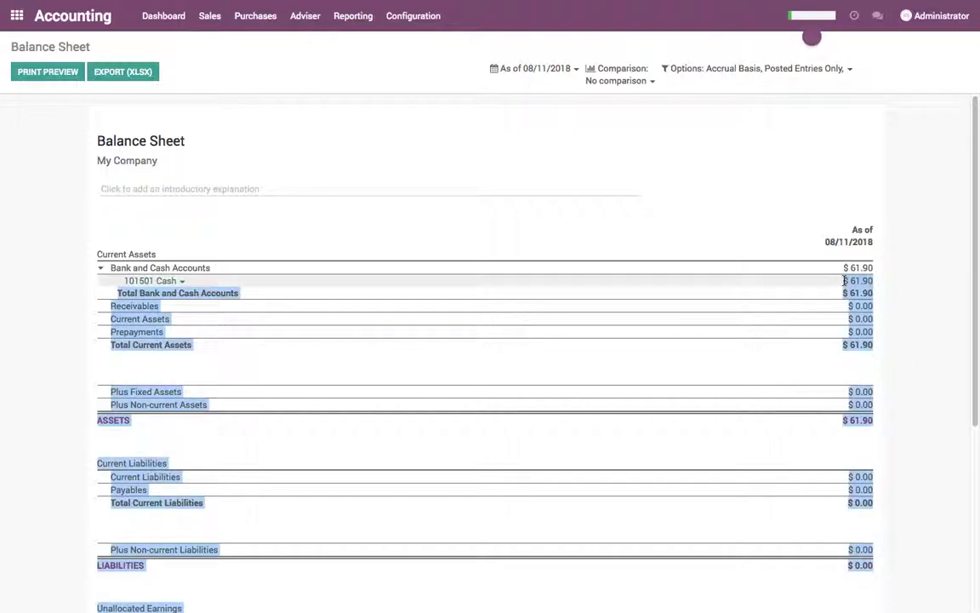
click(182, 281)
click(187, 302)
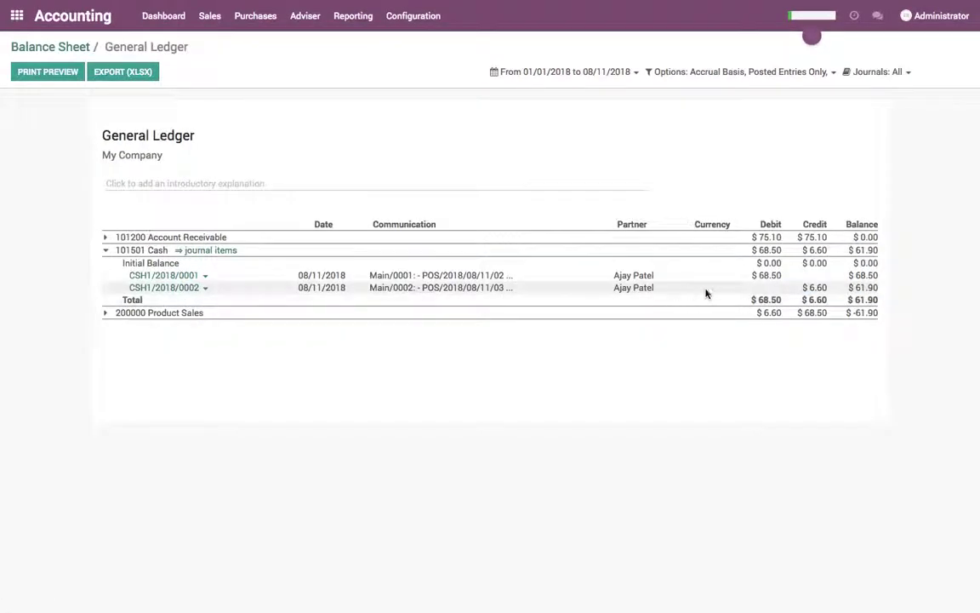
Review the Customer Invoices list, then the Customer Credit Notes list showing INV/2018/0003 Paid
click(209, 15)
click(219, 60)
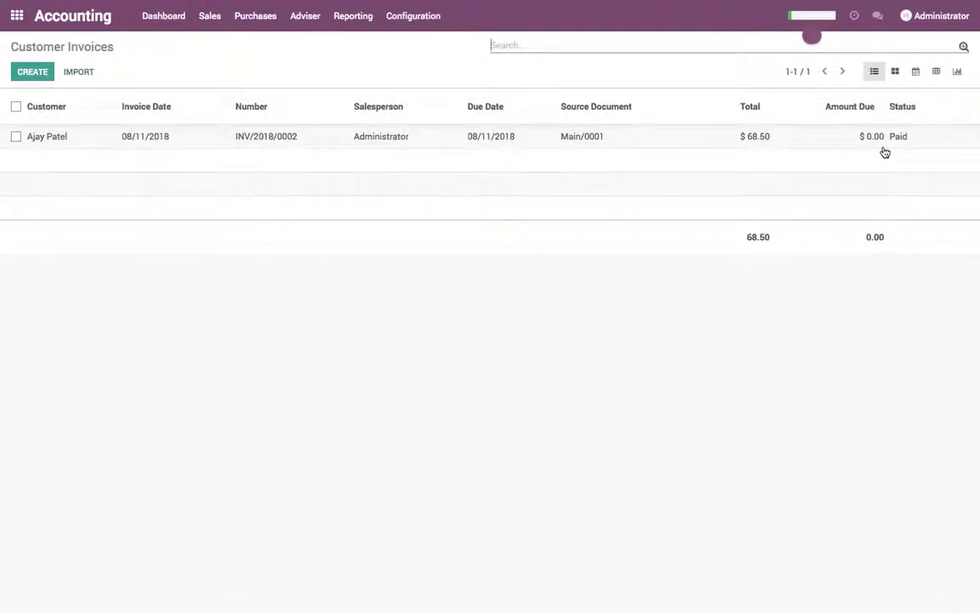
click(209, 15)
click(228, 75)
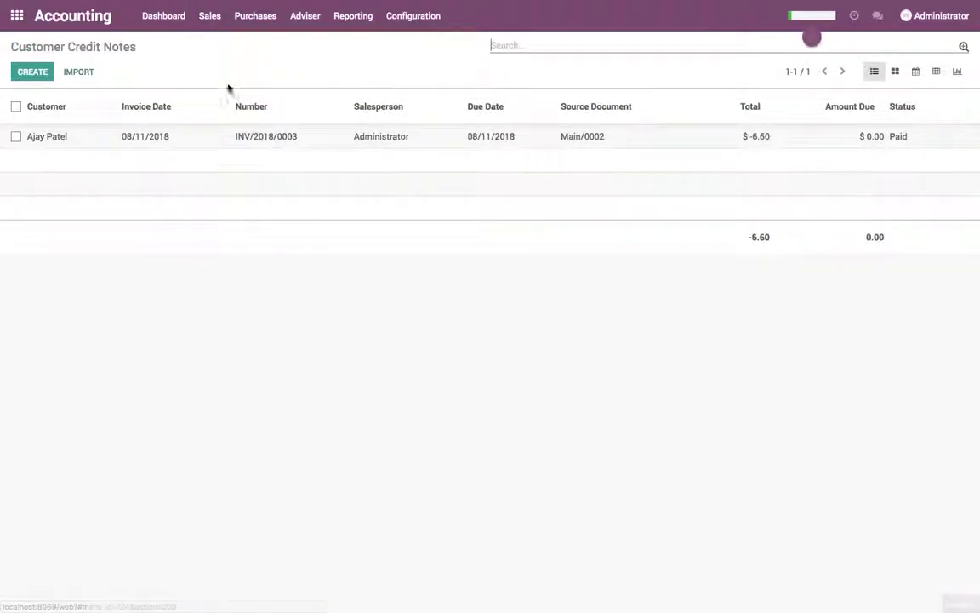